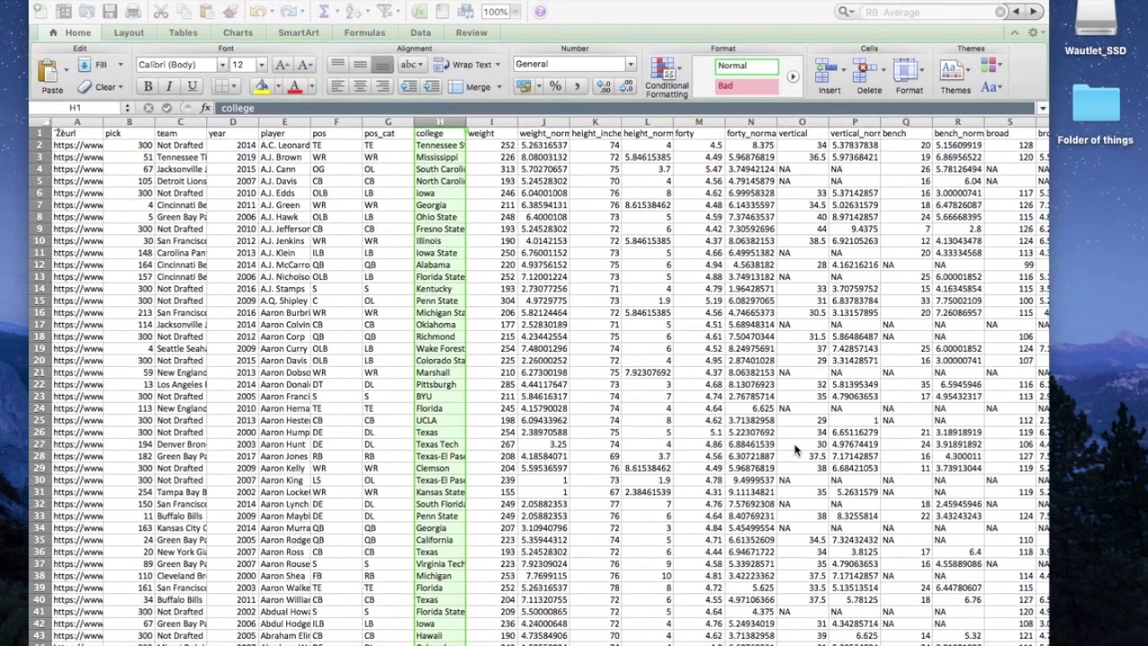
Review the pick, team, year, player, pos and pos_cat columns and the OG/OLB position values
{"action": "left_click", "coordinate": [273, 215]}
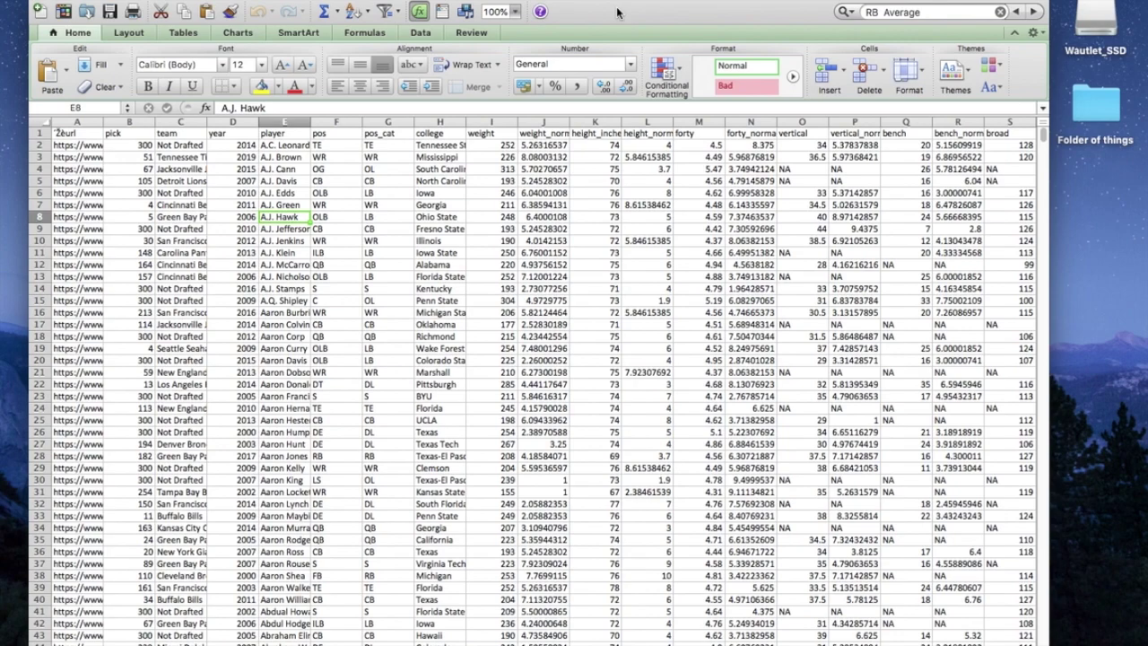
{"action": "left_click", "coordinate": [143, 122]}
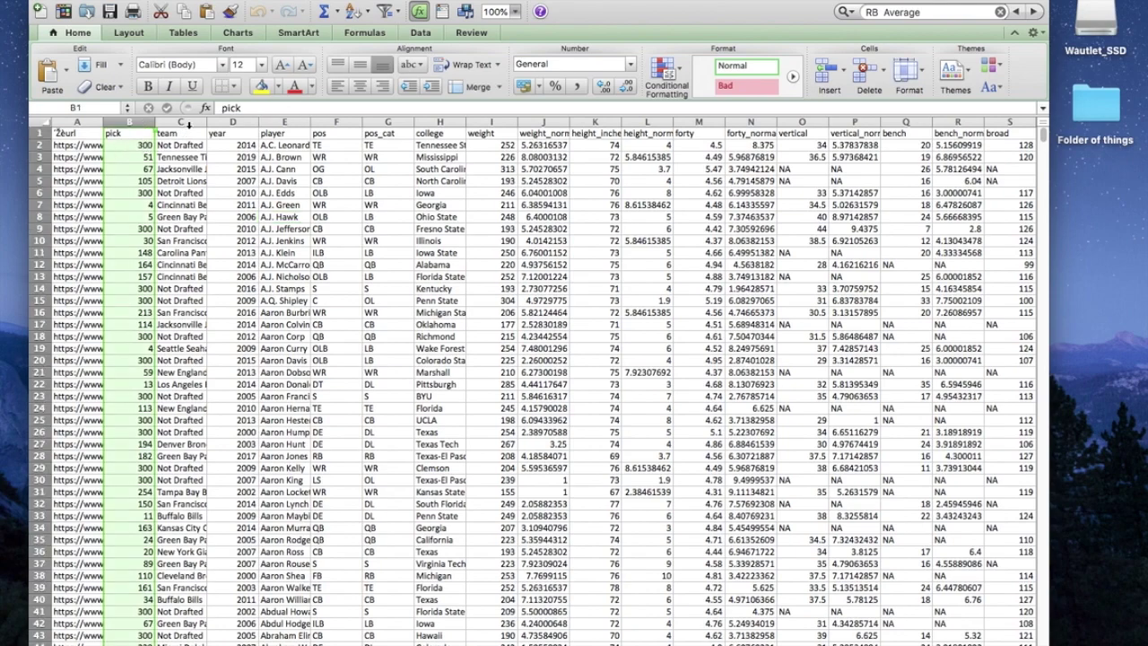
{"action": "left_click", "coordinate": [188, 125]}
{"action": "left_click", "coordinate": [252, 121]}
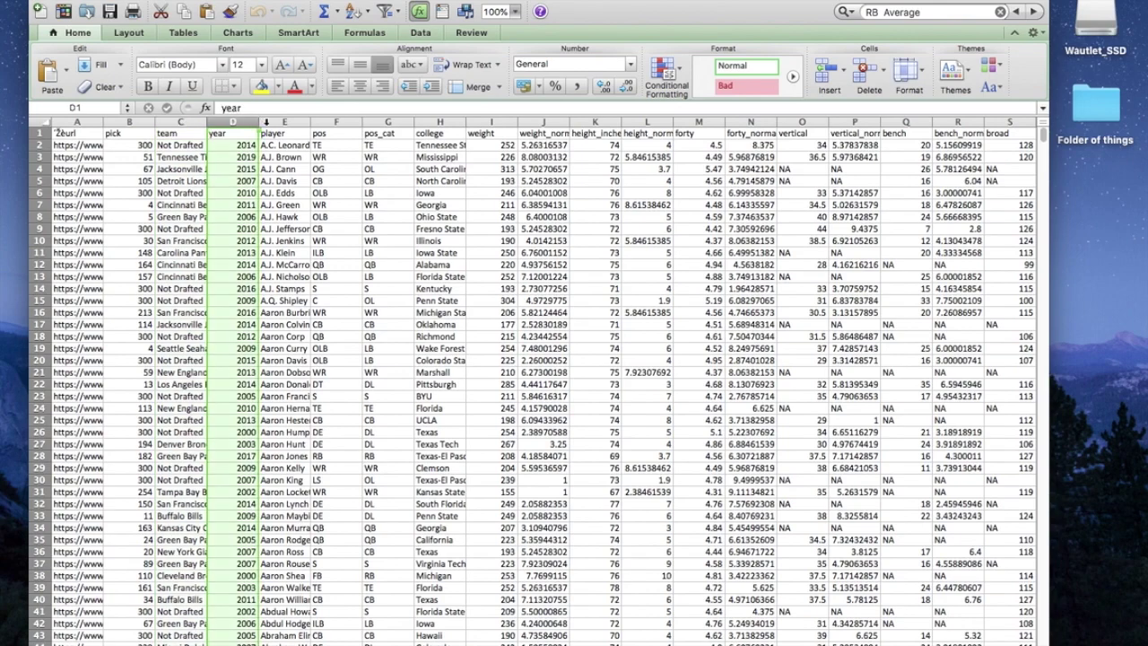
{"action": "left_click", "coordinate": [284, 122]}
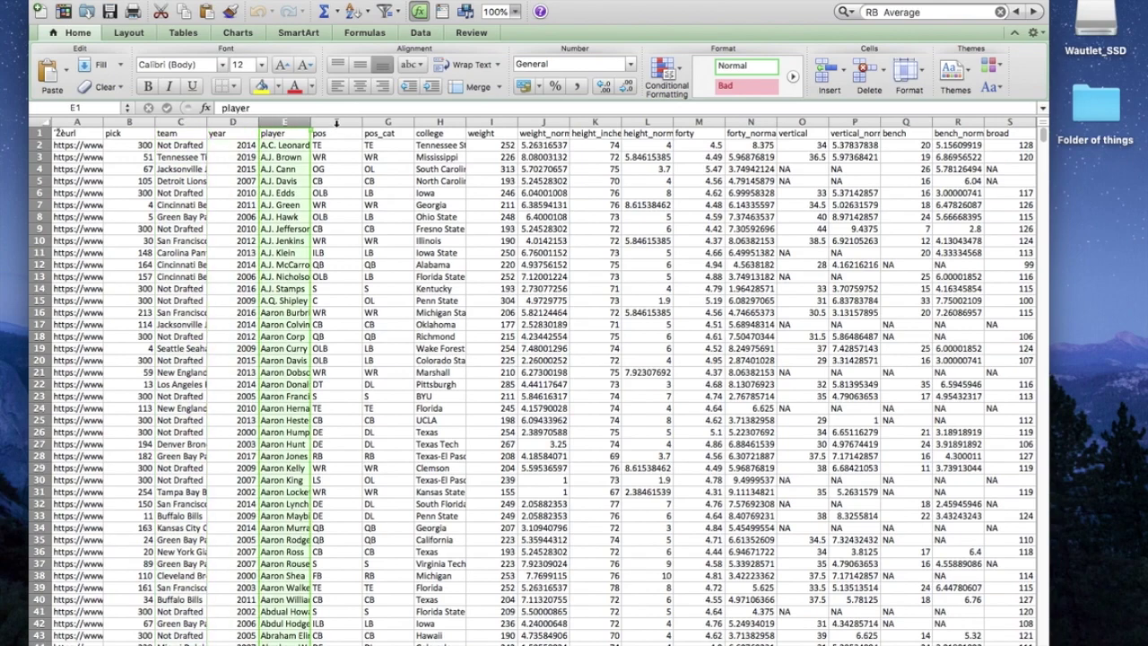
{"action": "left_click", "coordinate": [336, 123]}
{"action": "left_click", "coordinate": [385, 123]}
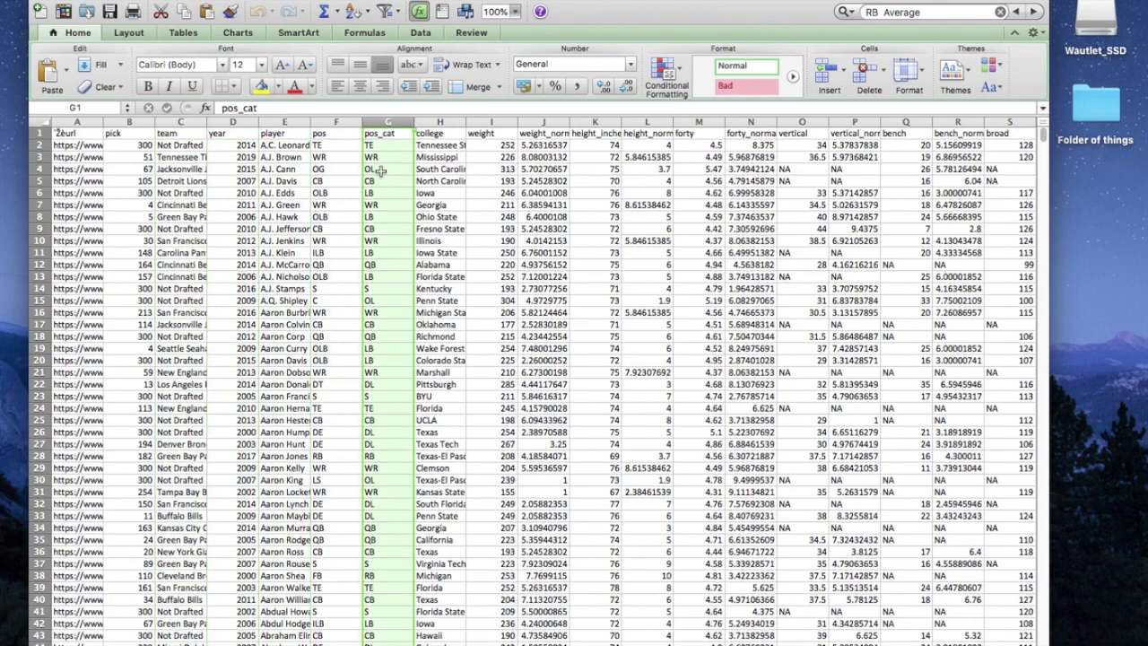
{"action": "left_click", "coordinate": [338, 170]}
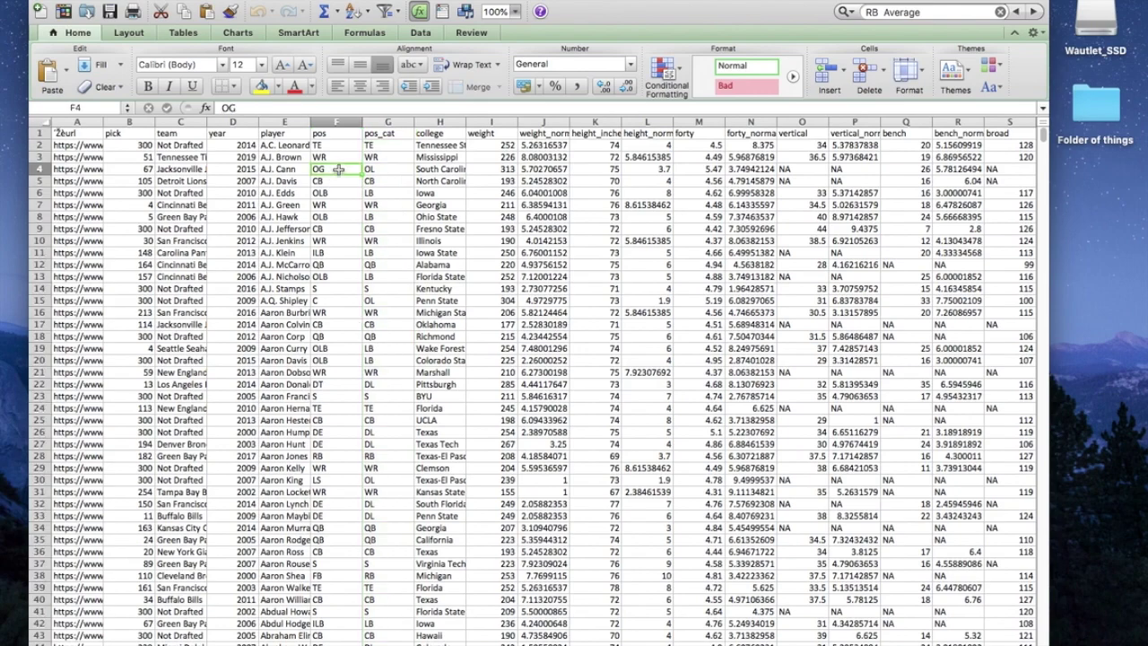
{"action": "left_click", "coordinate": [333, 191]}
{"action": "left_click", "coordinate": [340, 169]}
Review the college and weight columns, scrolling across the rest of the sheet
{"action": "left_click", "coordinate": [445, 121]}
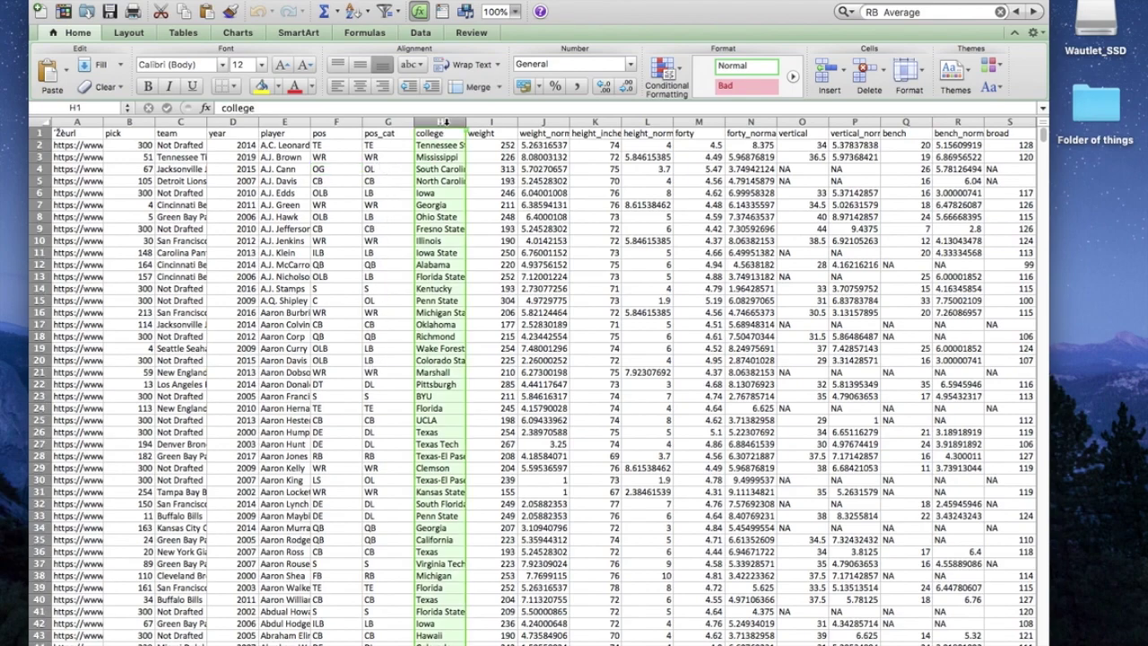
{"action": "left_click", "coordinate": [493, 122]}
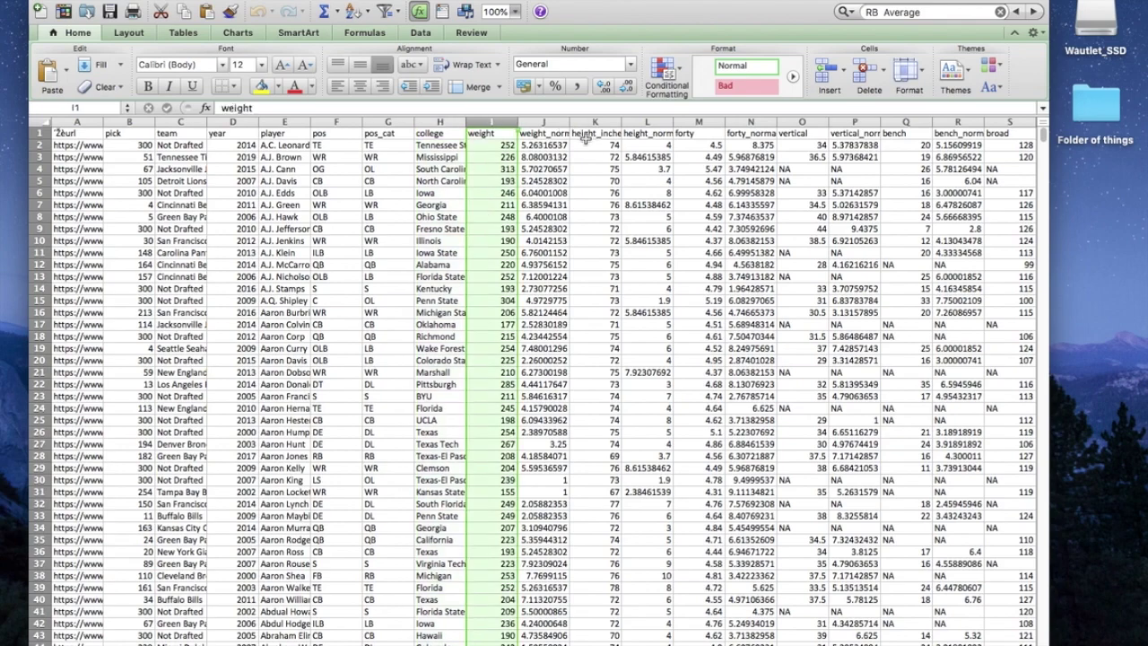
{"action": "scroll", "coordinate": [502, 128], "scroll_direction": "right", "scroll_amount": 7}
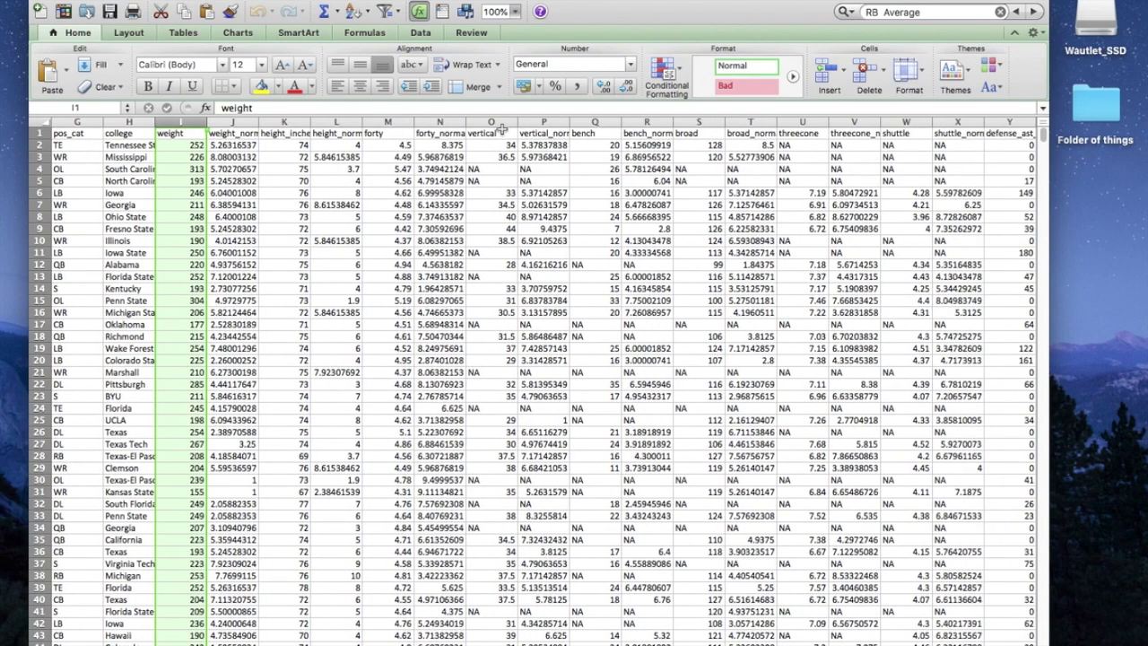
{"action": "scroll", "coordinate": [502, 128], "scroll_direction": "left", "scroll_amount": 3}
{"action": "scroll", "coordinate": [502, 128], "scroll_direction": "left", "scroll_amount": 3}
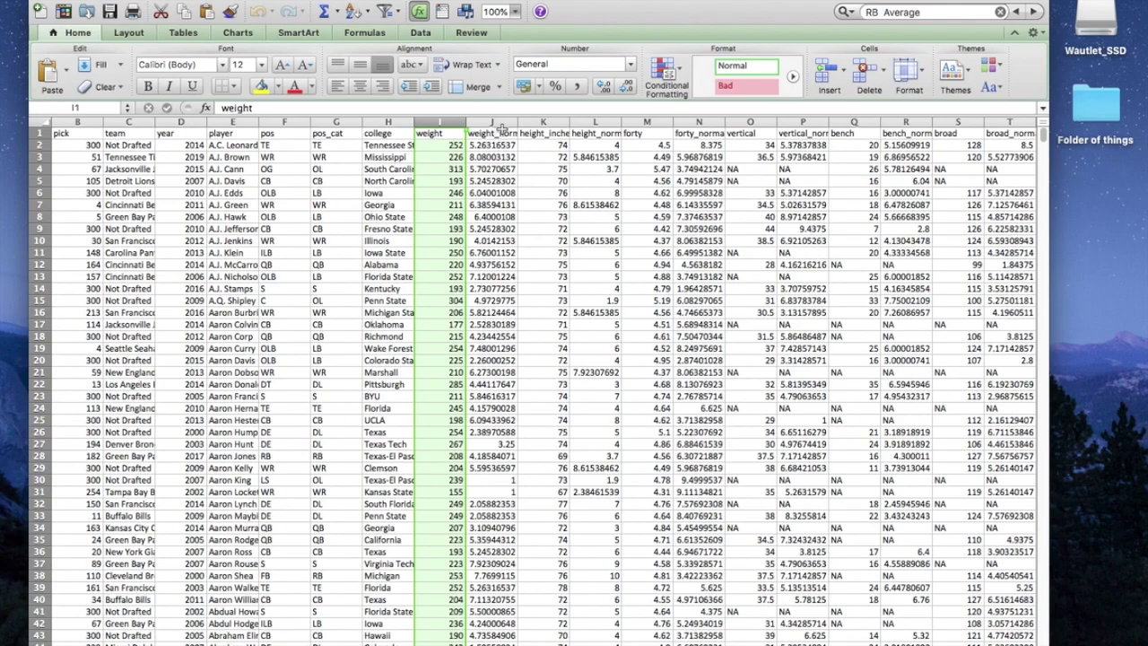
{"action": "scroll", "coordinate": [502, 128], "scroll_direction": "right", "scroll_amount": 6}
{"action": "scroll", "coordinate": [502, 129], "scroll_direction": "left", "scroll_amount": 3}
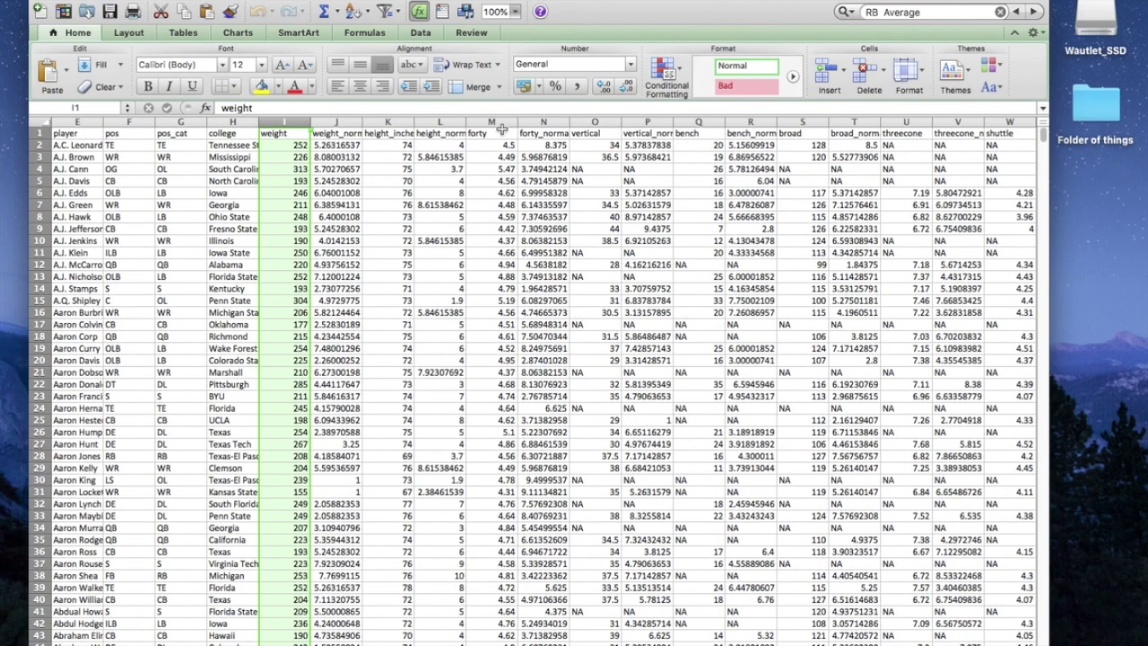
{"action": "scroll", "coordinate": [502, 128], "scroll_direction": "left", "scroll_amount": 1}
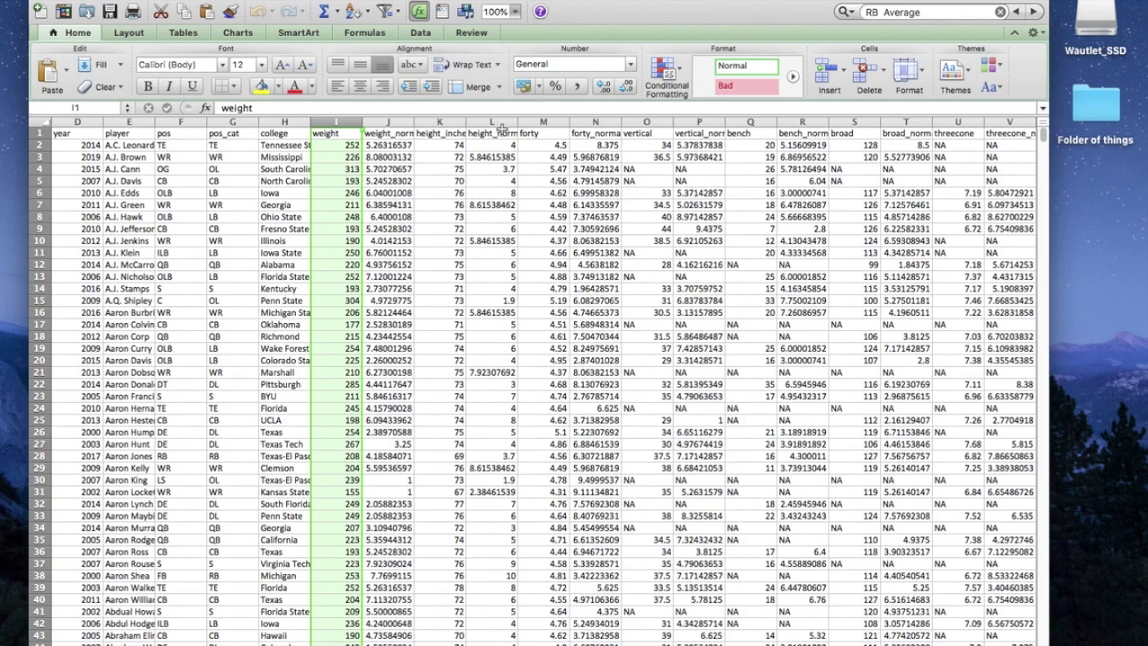
{"action": "scroll", "coordinate": [680, 258], "scroll_direction": "right", "scroll_amount": 6}
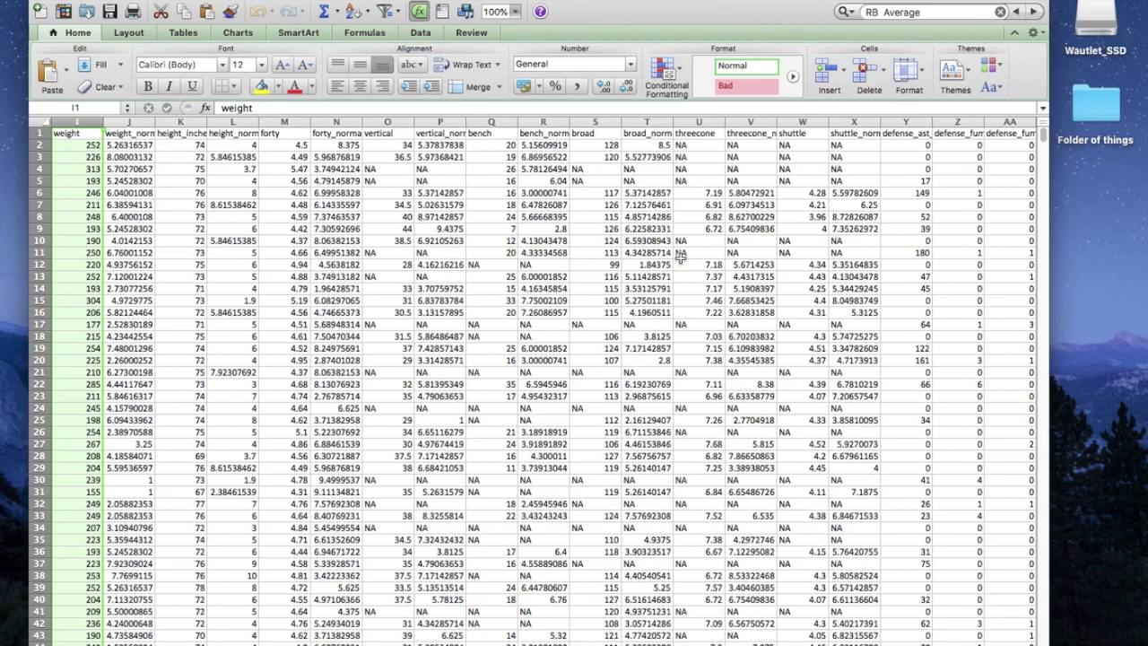
{"action": "scroll", "coordinate": [680, 259], "scroll_direction": "left", "scroll_amount": 6}
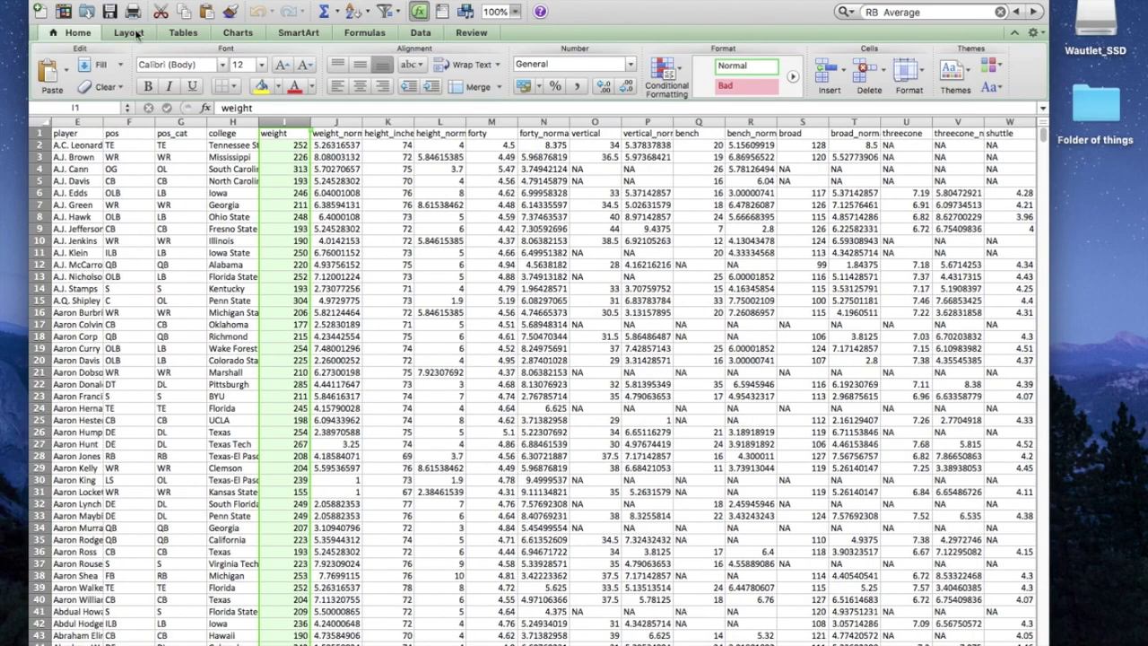
Minimize Excel and switch to the Firefox space showing the Exploring NFL Draft Data page
{"action": "key", "text": "super+m"}
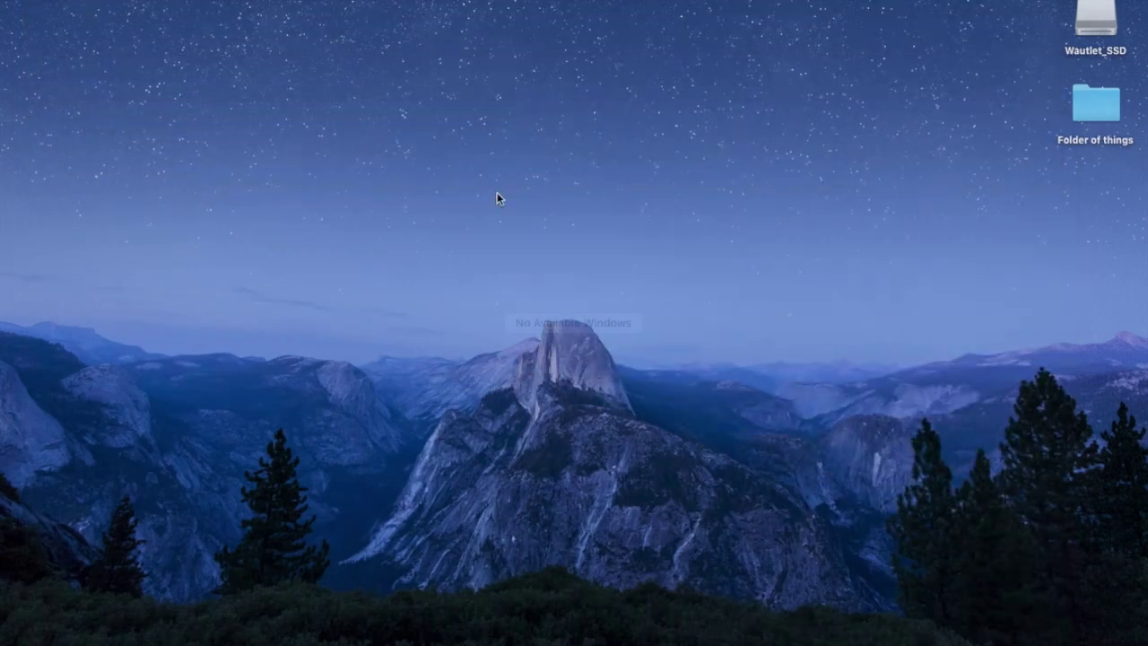
{"action": "key", "text": "ctrl+Up"}
{"action": "left_click", "coordinate": [619, 22]}
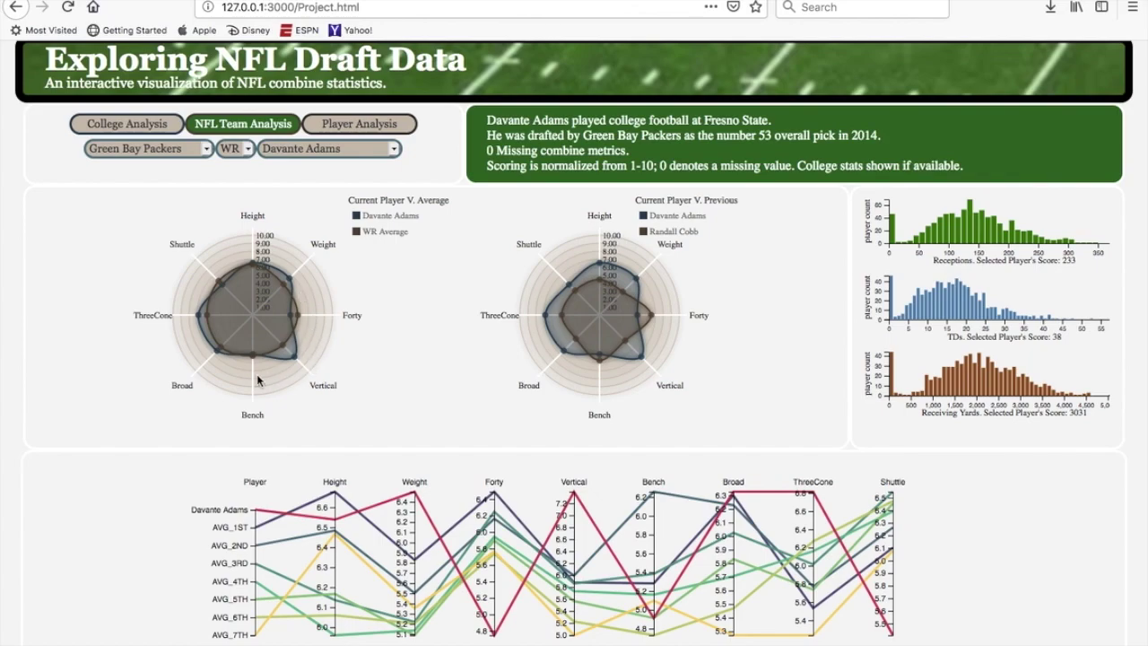
{"action": "mouse_move", "coordinate": [292, 281]}
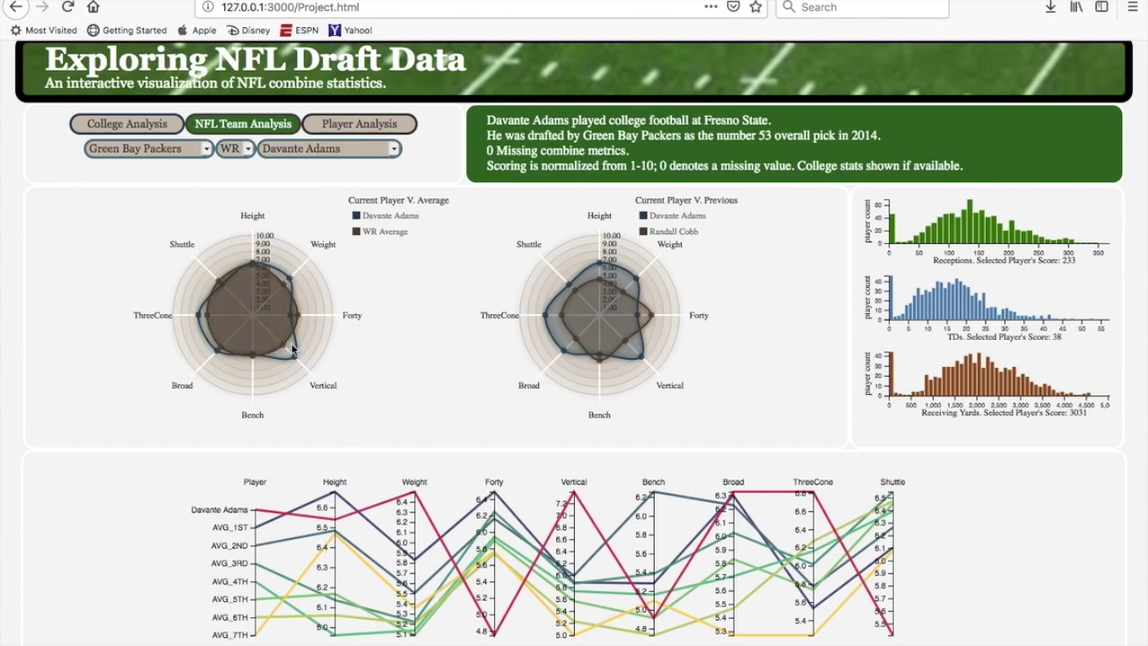
{"action": "mouse_move", "coordinate": [291, 361]}
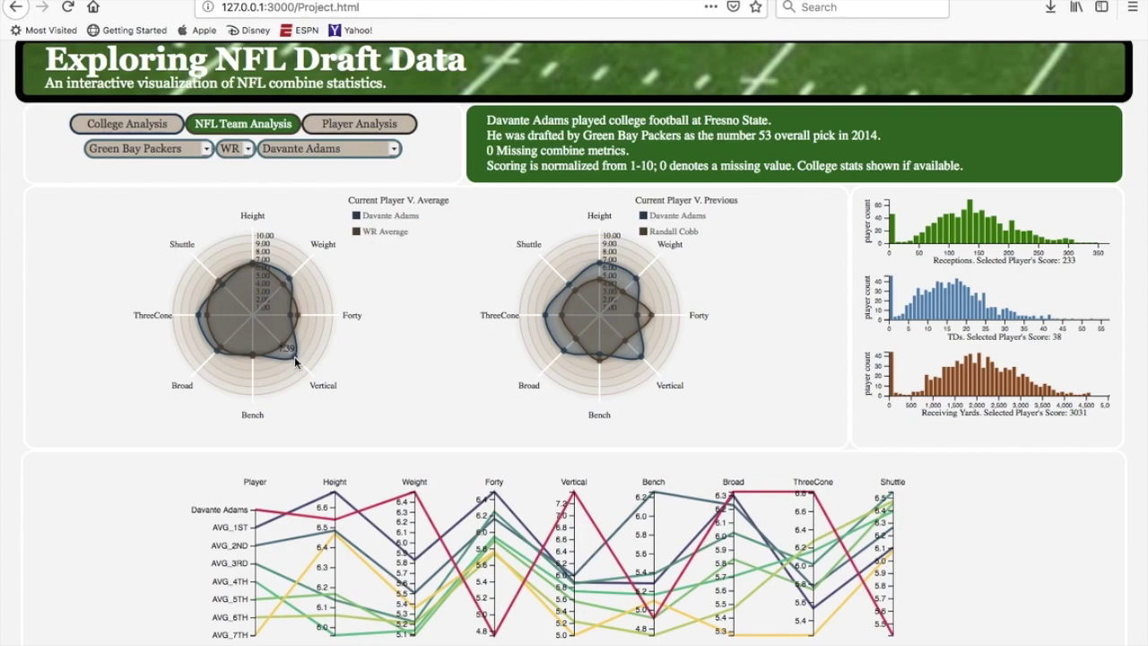
Choose Atlanta Falcons as the team and Julio Jones as the player
{"action": "mouse_move", "coordinate": [291, 319]}
{"action": "mouse_move", "coordinate": [199, 321]}
{"action": "mouse_move", "coordinate": [654, 320]}
{"action": "mouse_move", "coordinate": [600, 368]}
{"action": "left_click", "coordinate": [203, 151]}
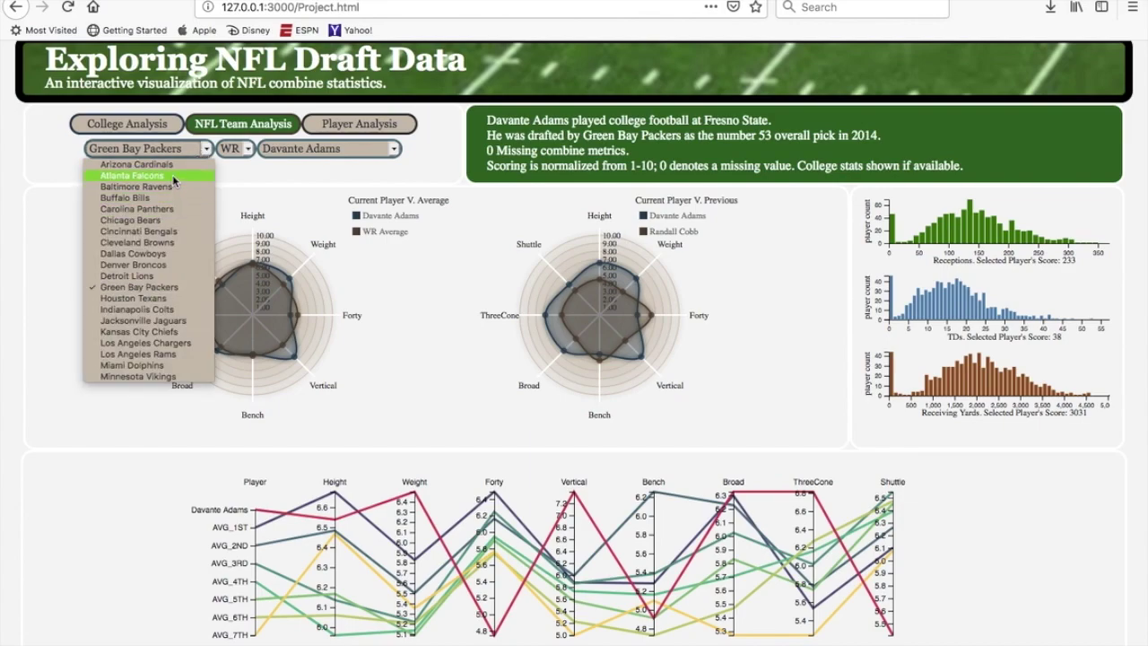
{"action": "left_click", "coordinate": [173, 177]}
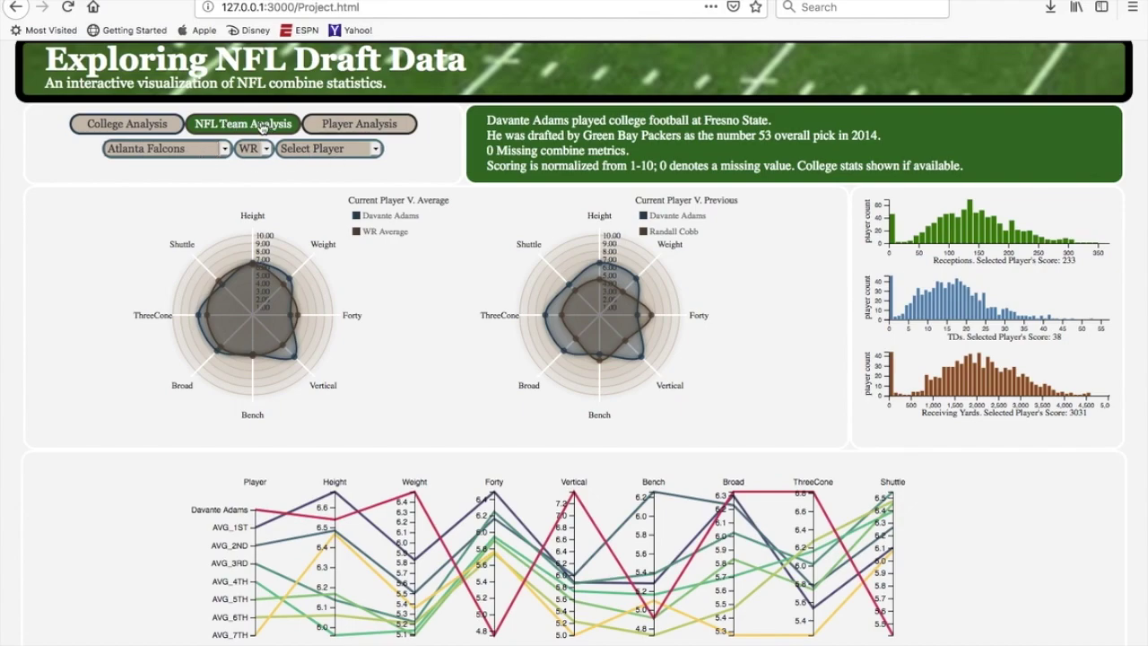
{"action": "left_click", "coordinate": [316, 151]}
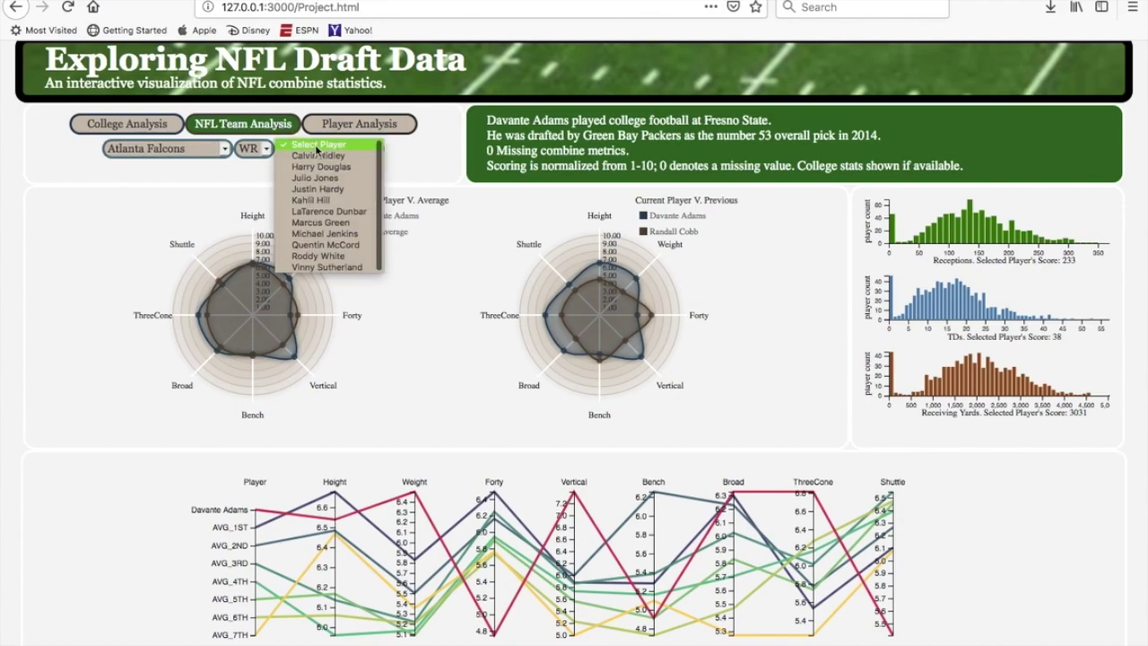
{"action": "left_click", "coordinate": [340, 180]}
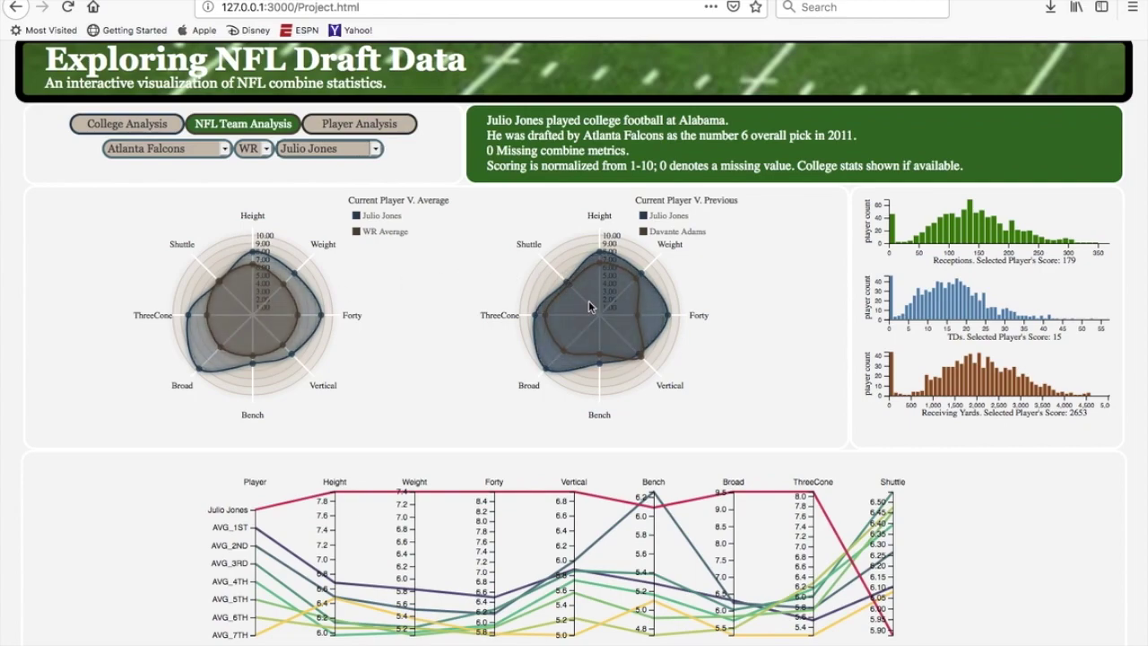
Inspect the radar chart and Alabama college text, then enter College Analysis mode
{"action": "mouse_move", "coordinate": [643, 362]}
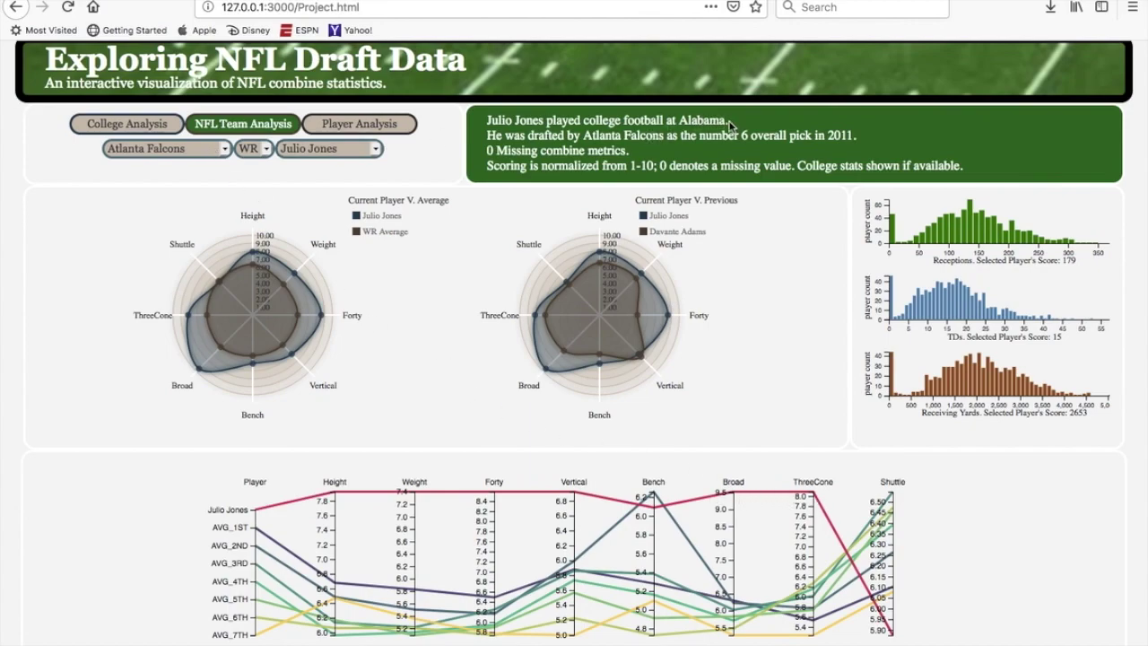
{"action": "left_click_drag", "start_coordinate": [731, 124], "coordinate": [659, 120]}
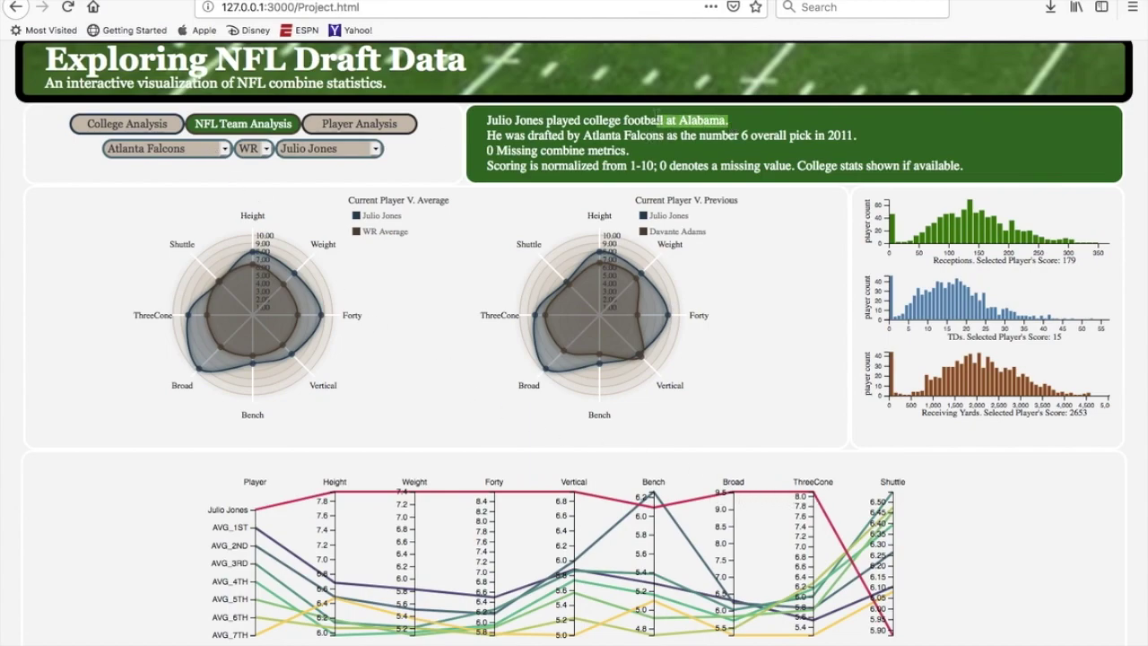
{"action": "left_click", "coordinate": [156, 131]}
Choose Alabama as the college and Amari Cooper as the player, checking his drafting team
{"action": "left_click", "coordinate": [179, 149]}
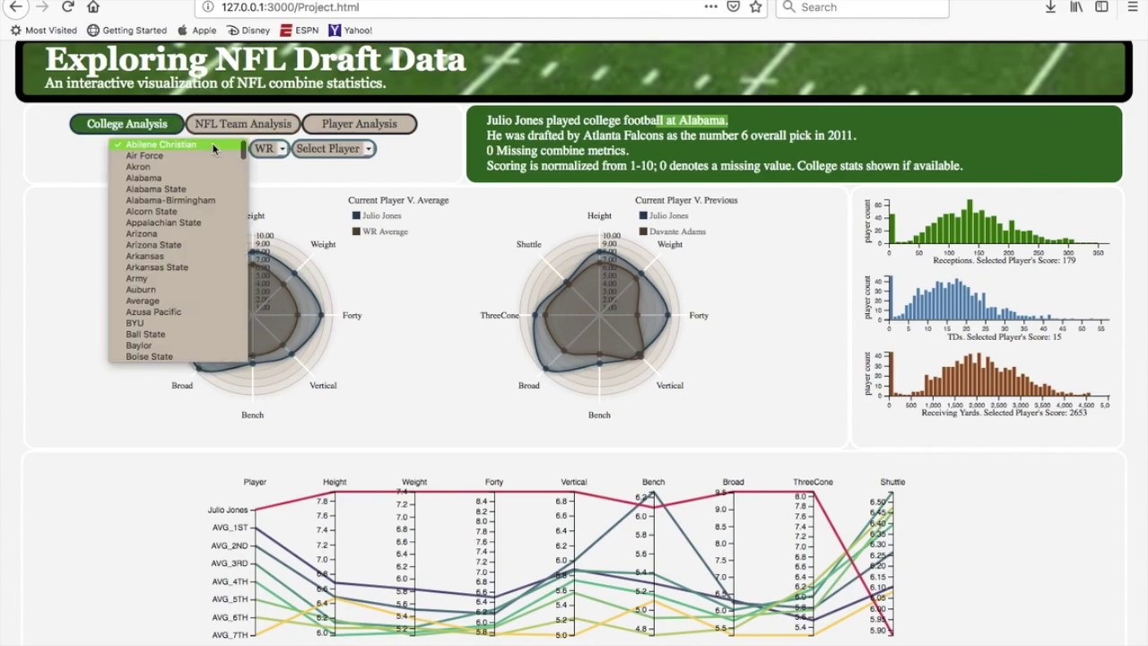
{"action": "left_click", "coordinate": [202, 181]}
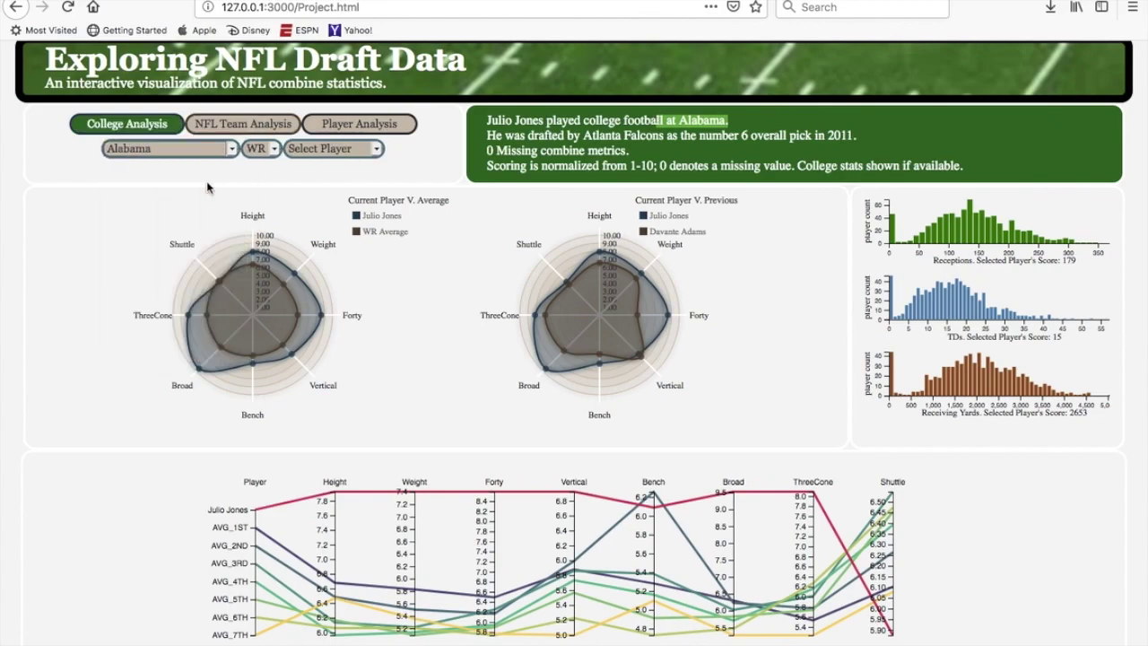
{"action": "left_click", "coordinate": [336, 150]}
{"action": "left_click", "coordinate": [337, 156]}
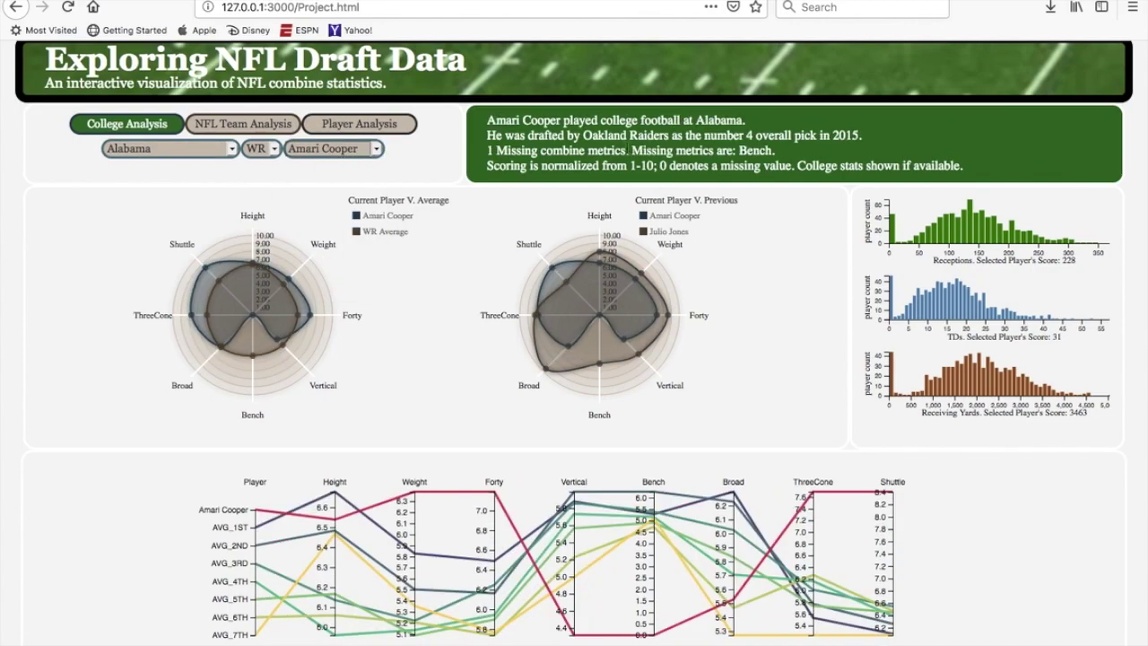
{"action": "left_click_drag", "start_coordinate": [585, 134], "coordinate": [664, 135]}
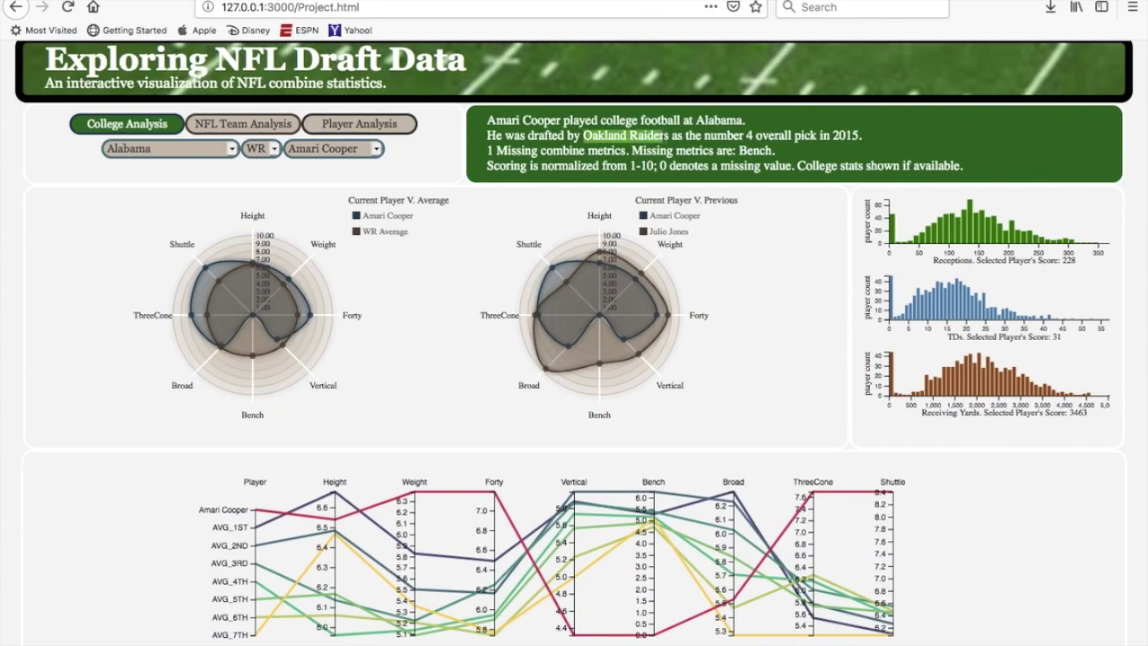
{"action": "left_click", "coordinate": [796, 201]}
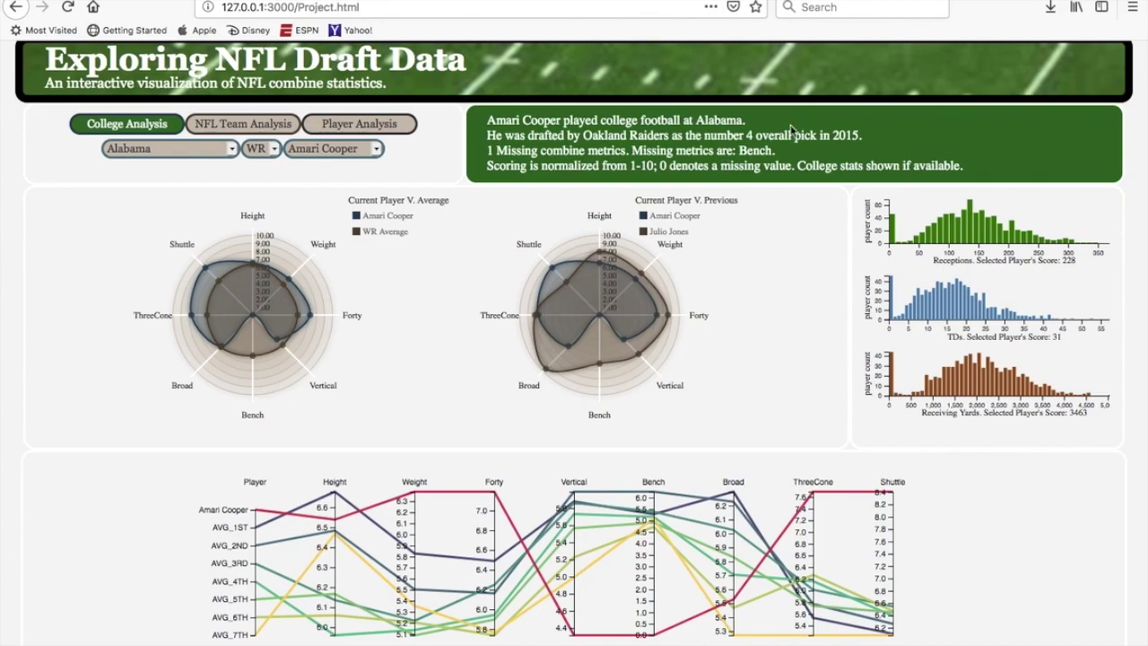
{"action": "left_click_drag", "start_coordinate": [749, 135], "coordinate": [758, 136]}
{"action": "left_click", "coordinate": [782, 236]}
{"action": "mouse_move", "coordinate": [253, 315]}
{"action": "left_click_drag", "start_coordinate": [1081, 267], "coordinate": [1065, 263]}
{"action": "left_click_drag", "start_coordinate": [866, 139], "coordinate": [822, 135]}
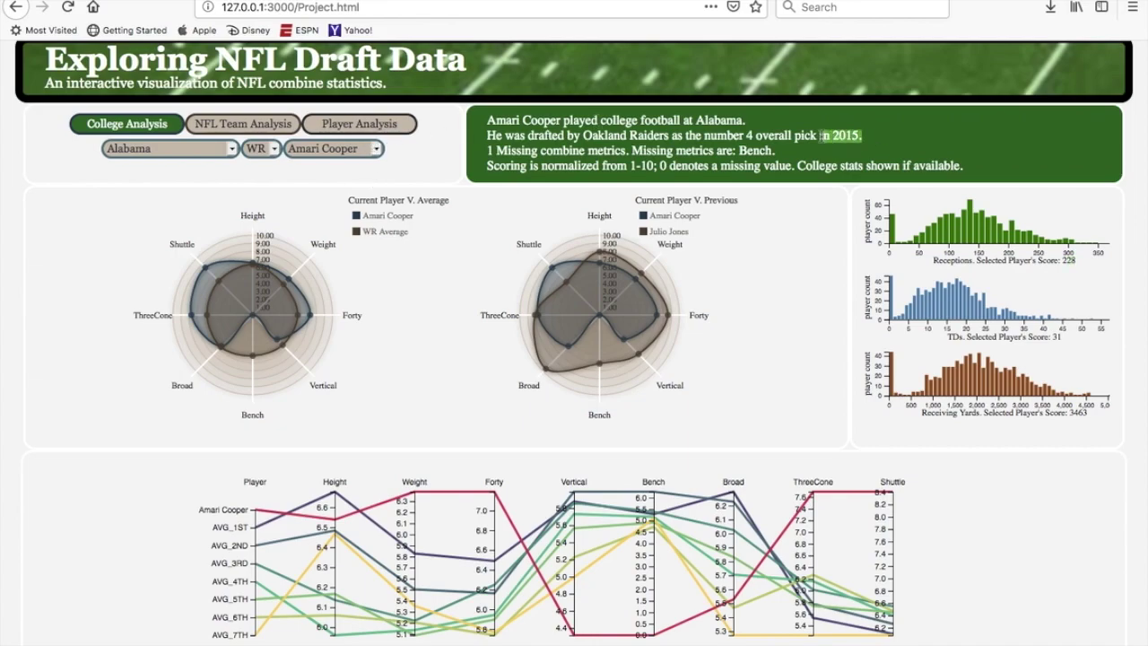
Switch to Player Analysis and set the draft year to 2015
{"action": "left_click", "coordinate": [357, 125]}
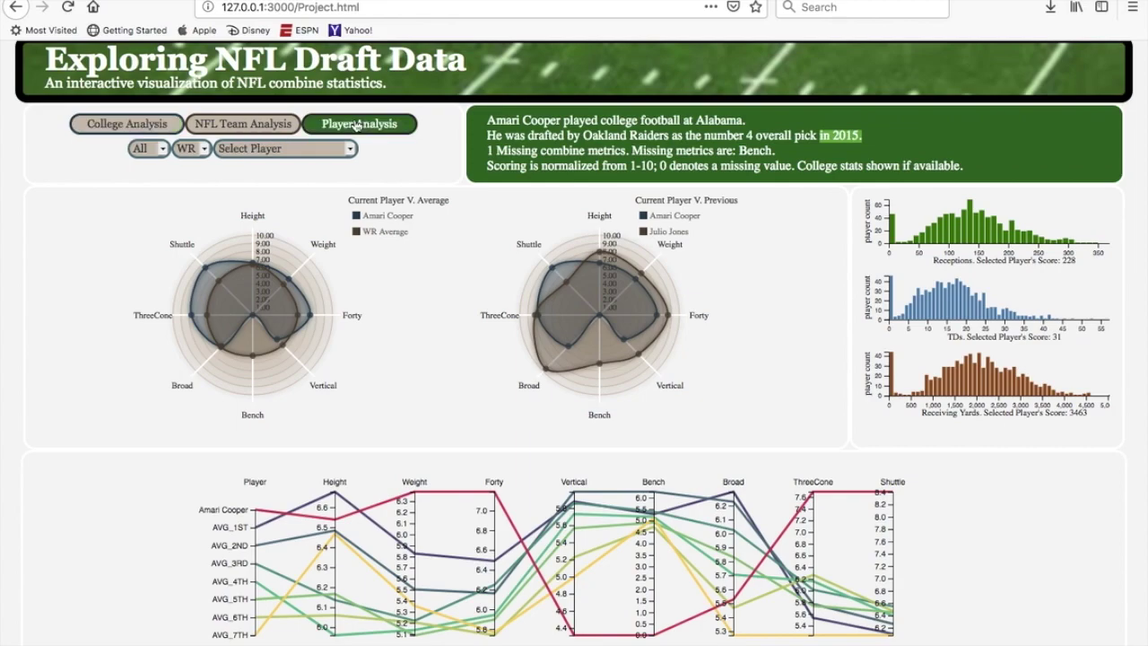
{"action": "left_click", "coordinate": [159, 151]}
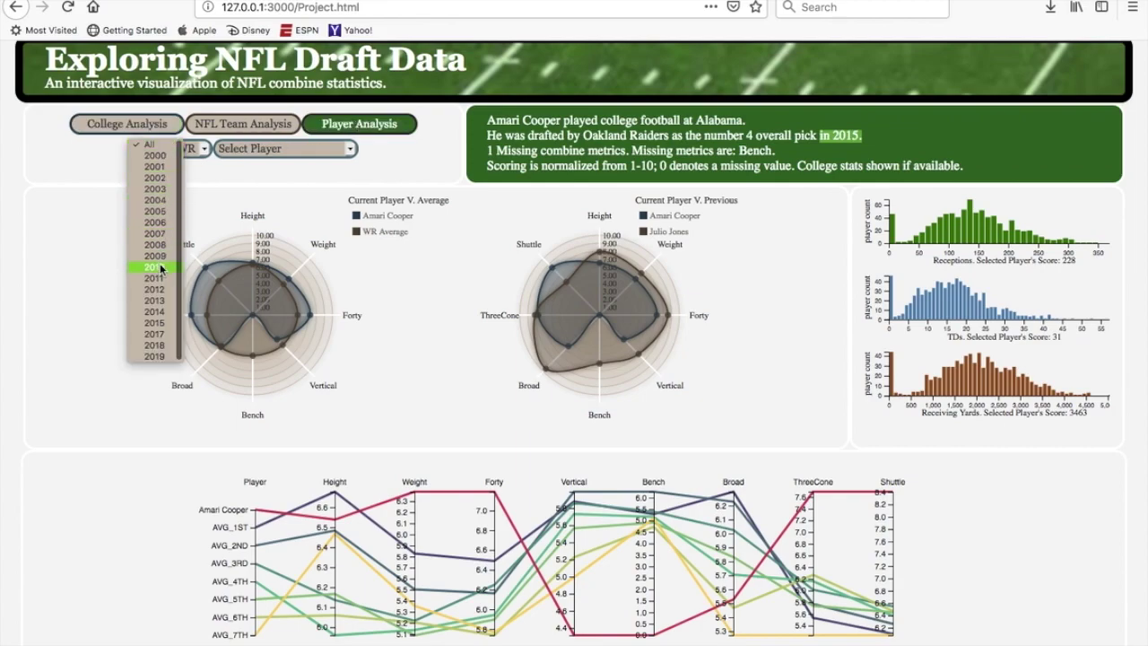
{"action": "left_click", "coordinate": [156, 323]}
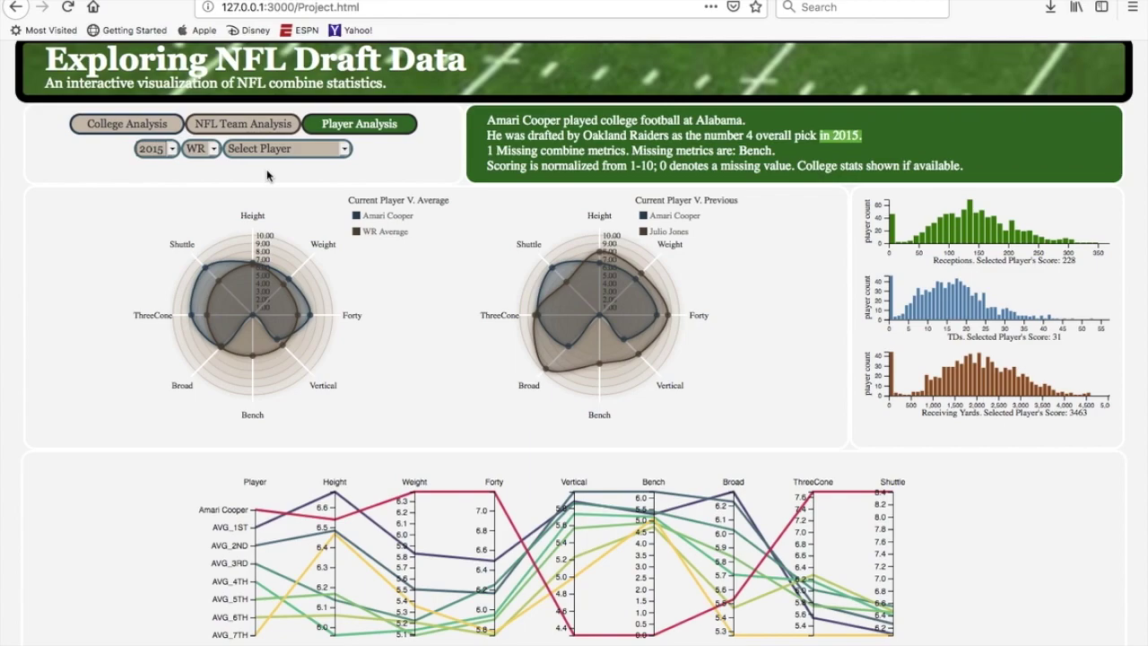
Show WR Devin Funchess's combine profile and check his pick number, 41
{"action": "left_click", "coordinate": [319, 153]}
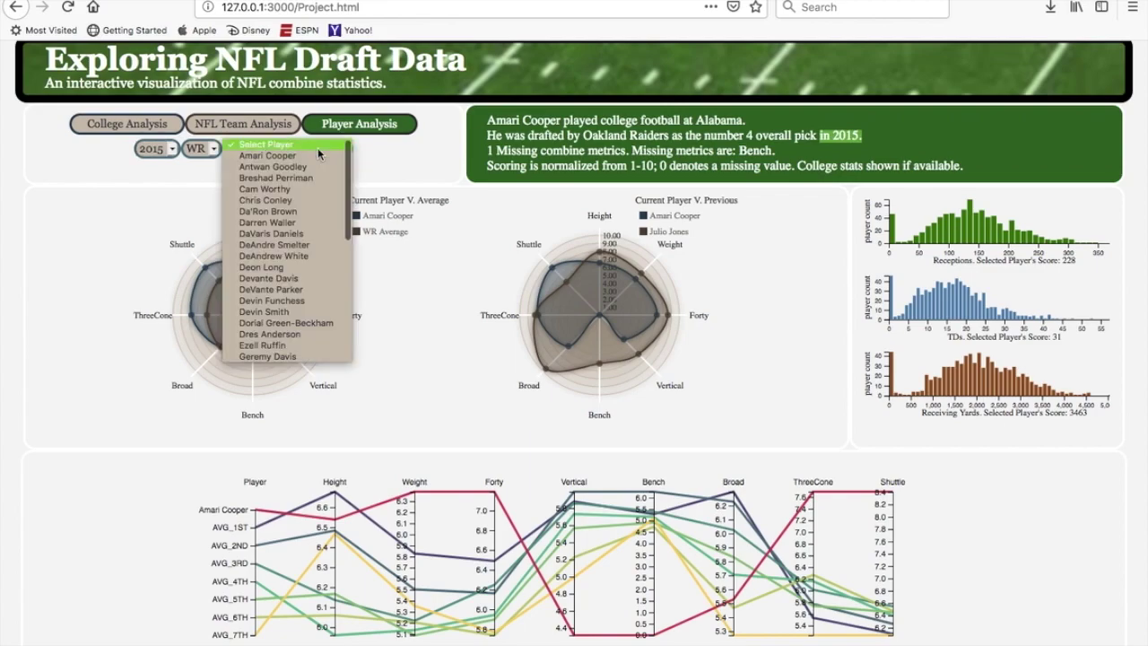
{"action": "left_click", "coordinate": [317, 302]}
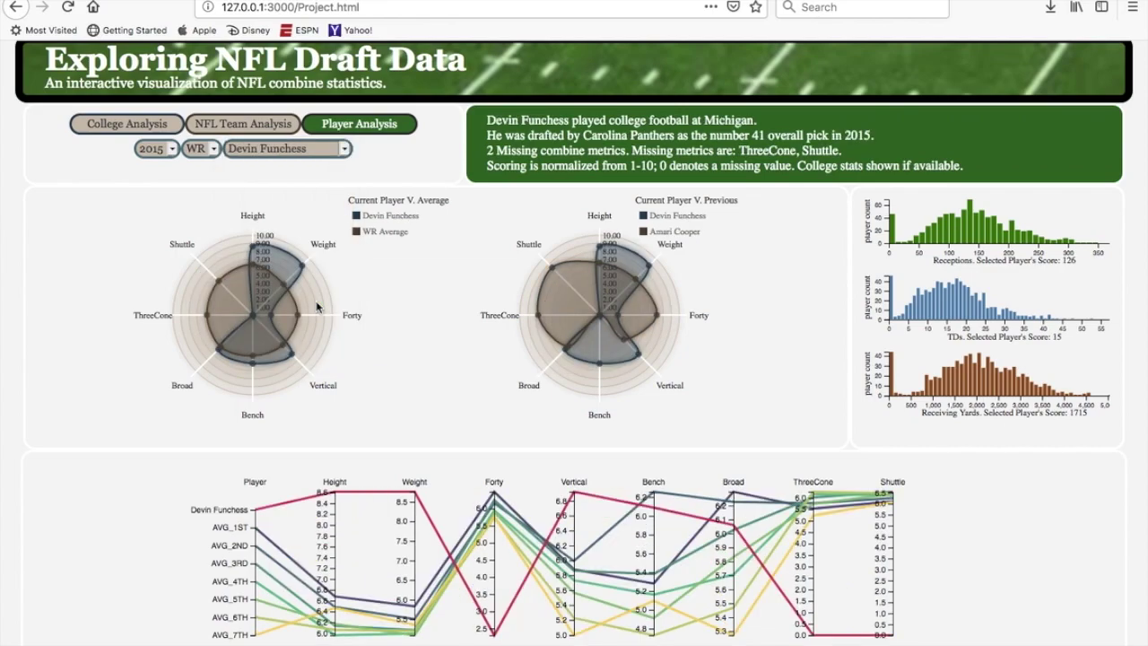
{"action": "left_click_drag", "start_coordinate": [768, 136], "coordinate": [735, 137]}
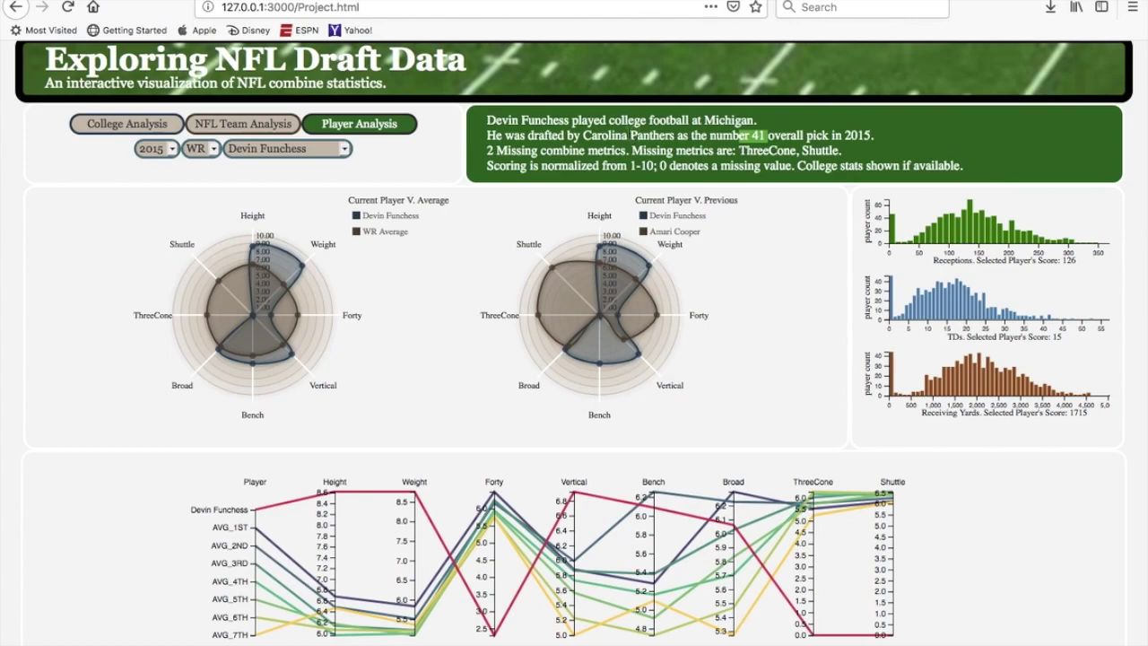
{"action": "left_click", "coordinate": [484, 257]}
{"action": "mouse_move", "coordinate": [258, 255]}
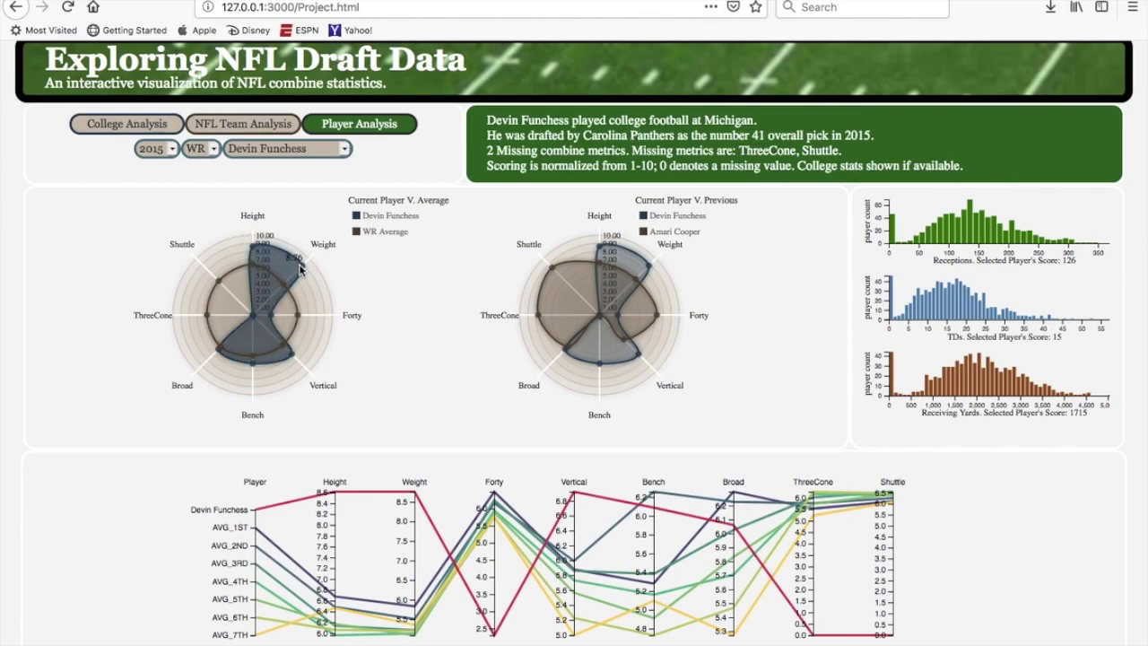
{"action": "mouse_move", "coordinate": [289, 360]}
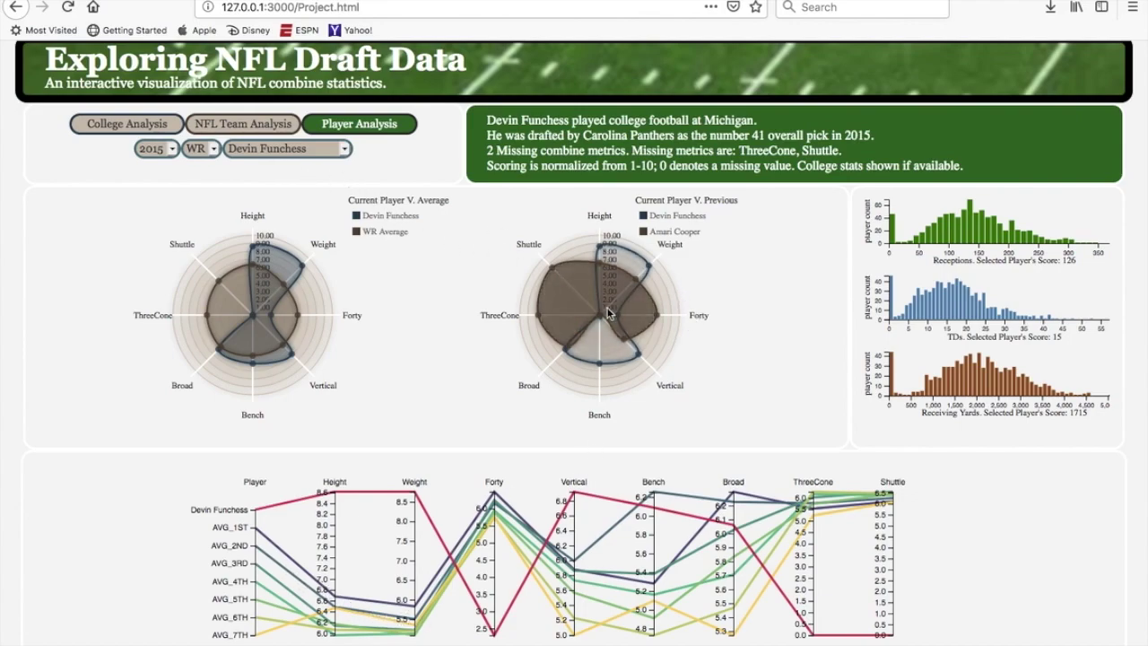
Set the position to TE and select Jesse James, reviewing his Steelers pick 160 and Funchess comparison
{"action": "left_click", "coordinate": [198, 152]}
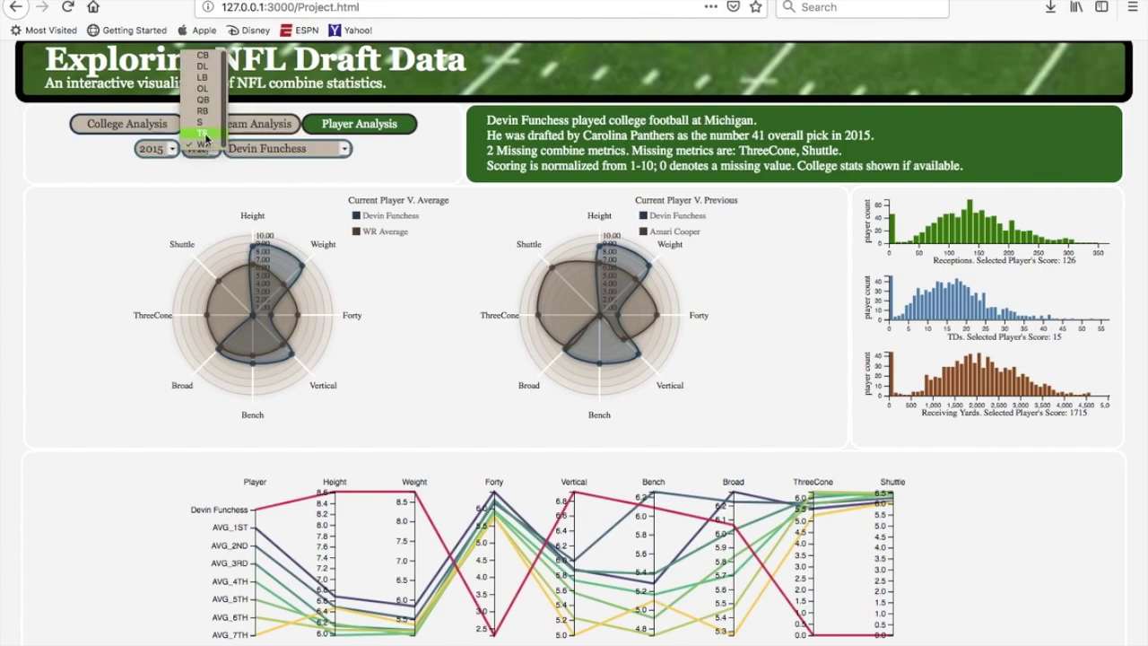
{"action": "left_click", "coordinate": [203, 134]}
{"action": "left_click", "coordinate": [298, 155]}
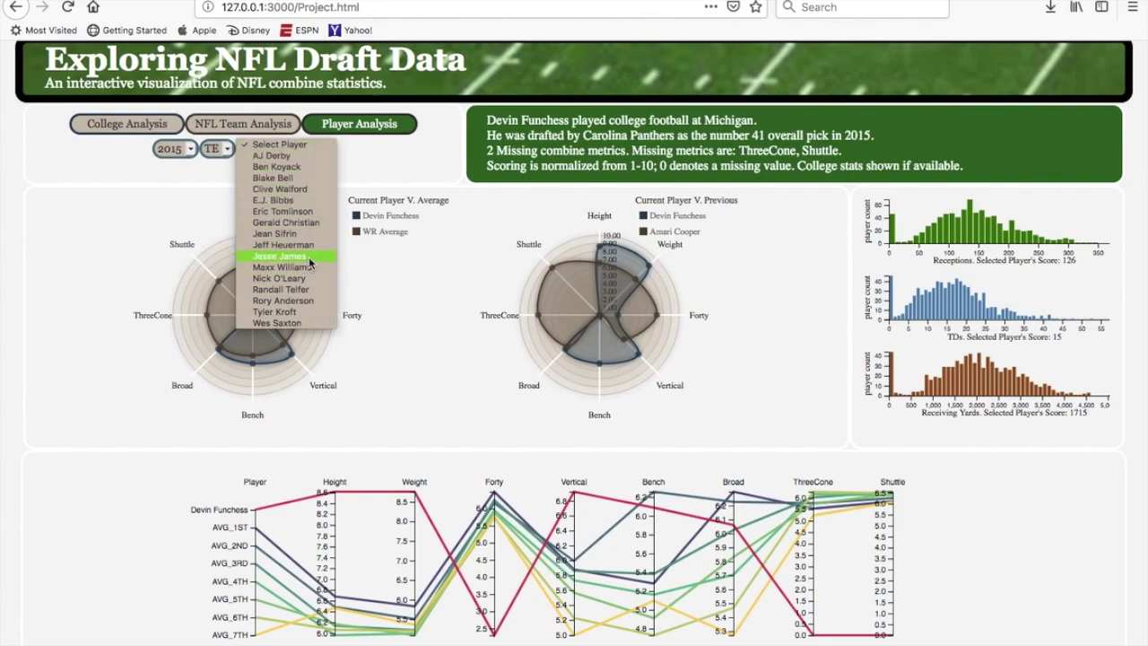
{"action": "left_click", "coordinate": [281, 256]}
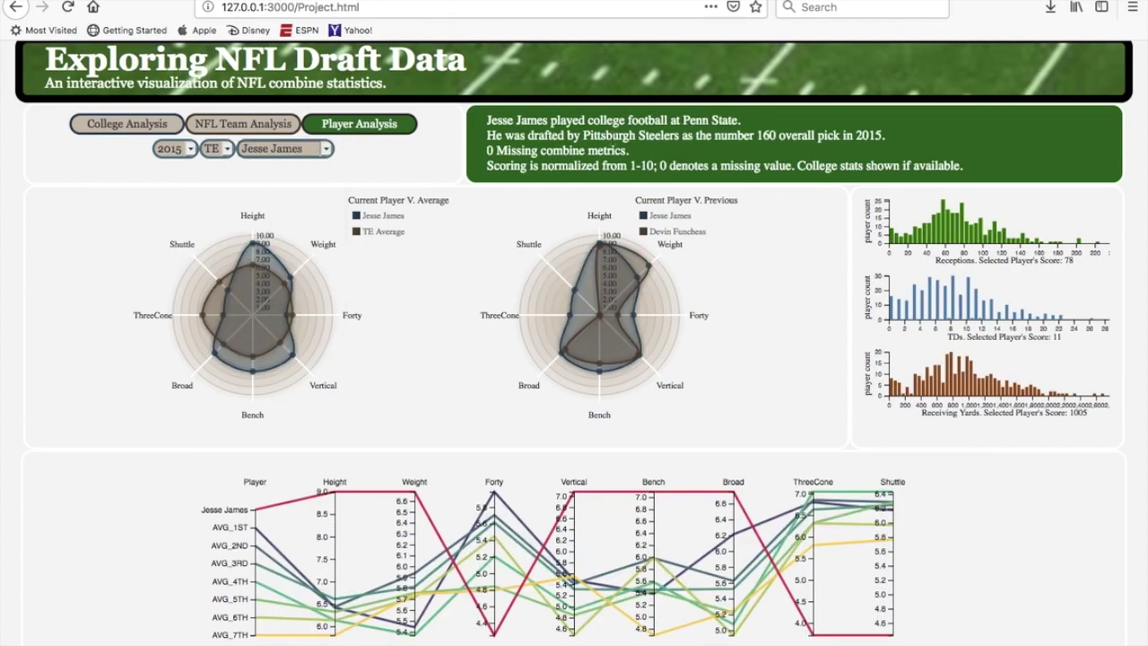
{"action": "left_click_drag", "start_coordinate": [633, 137], "coordinate": [779, 136]}
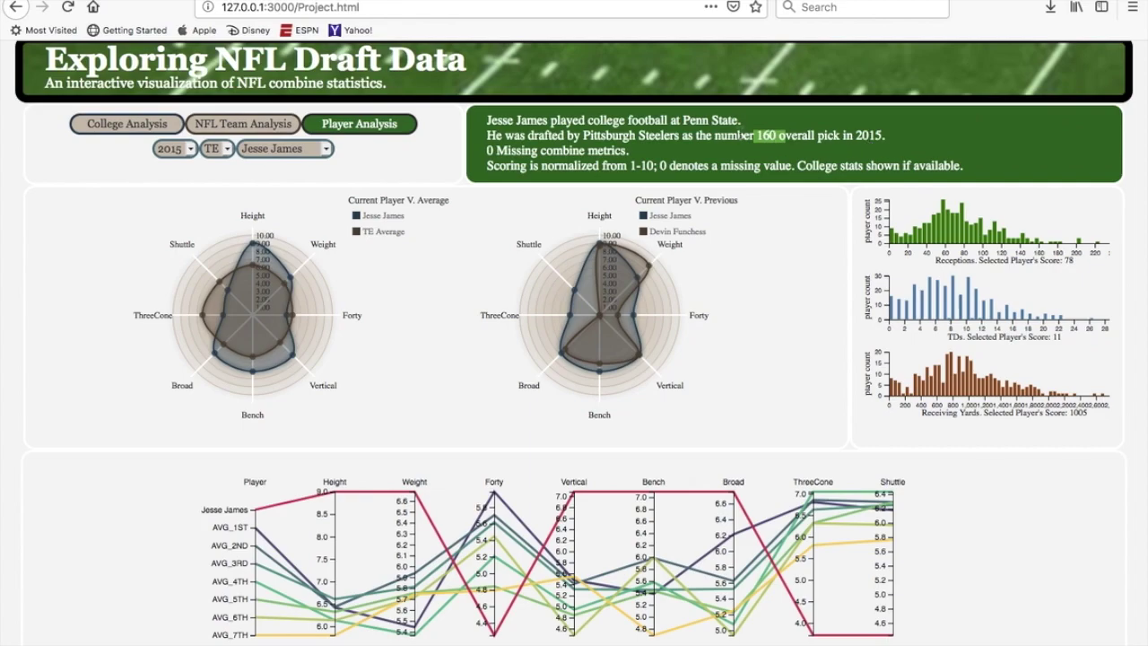
{"action": "left_click", "coordinate": [763, 136]}
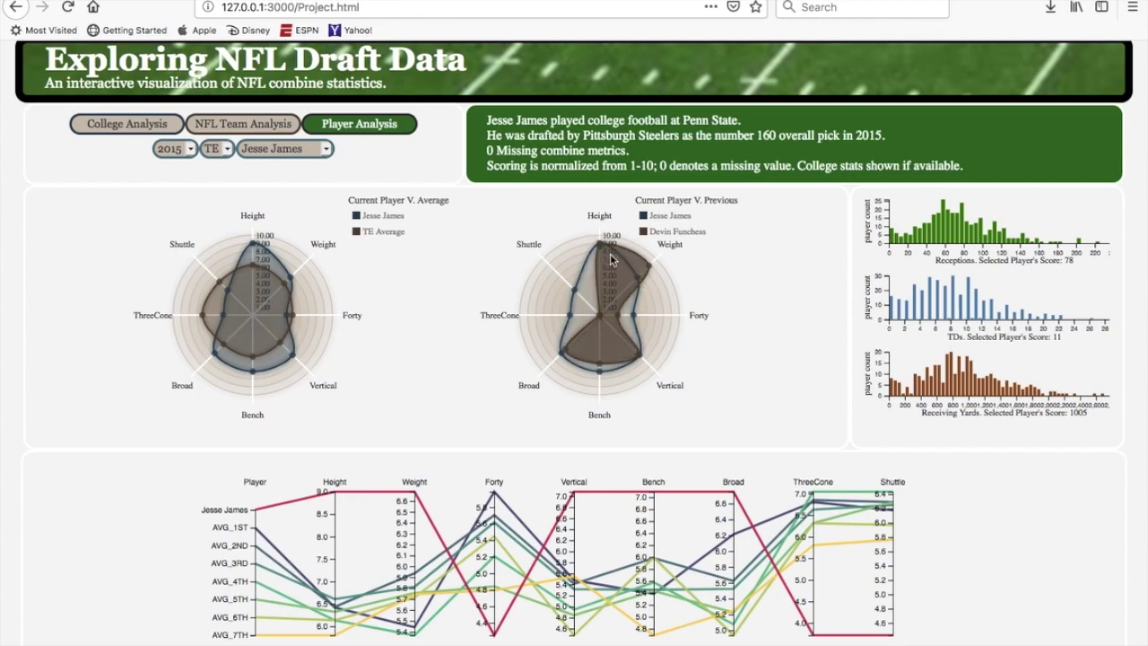
{"action": "mouse_move", "coordinate": [633, 322]}
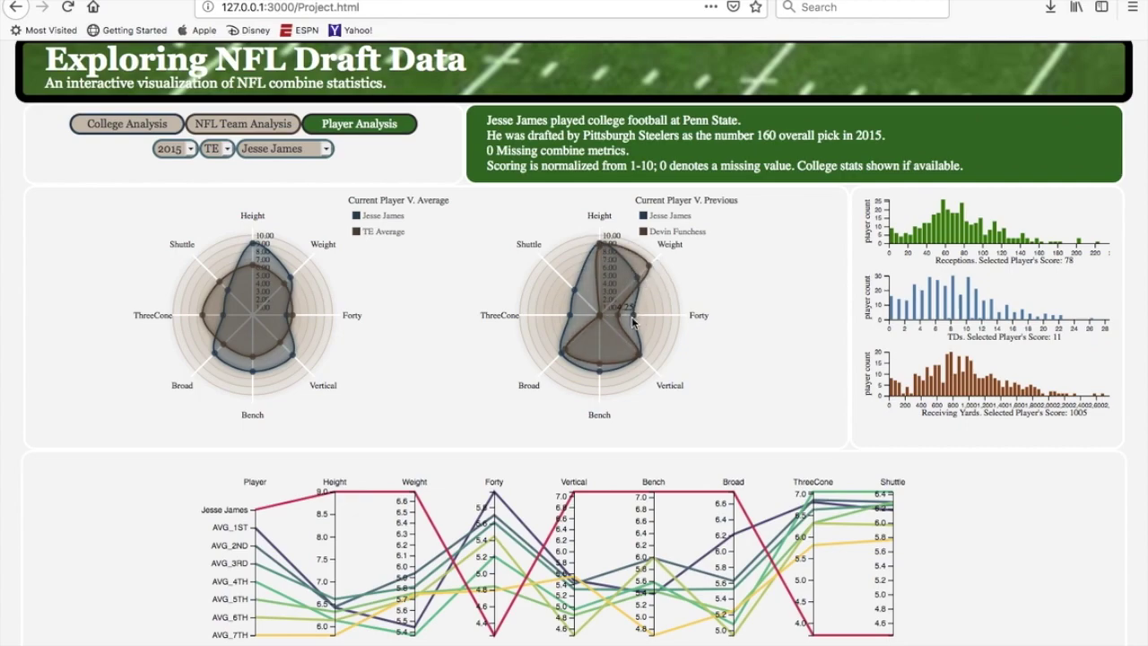
{"action": "mouse_move", "coordinate": [640, 359]}
{"action": "mouse_move", "coordinate": [599, 375]}
{"action": "left_click_drag", "start_coordinate": [705, 235], "coordinate": [651, 235]}
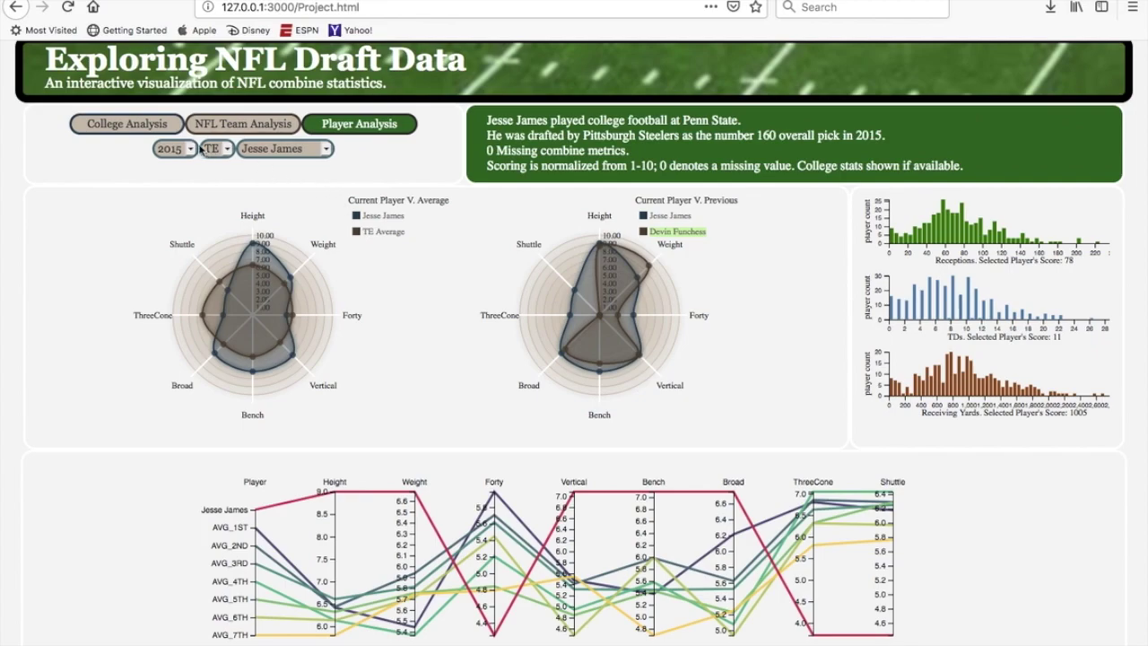
Set the position to QB and select Brett Hundley, Packers pick 147 from UCLA
{"action": "left_click", "coordinate": [210, 150]}
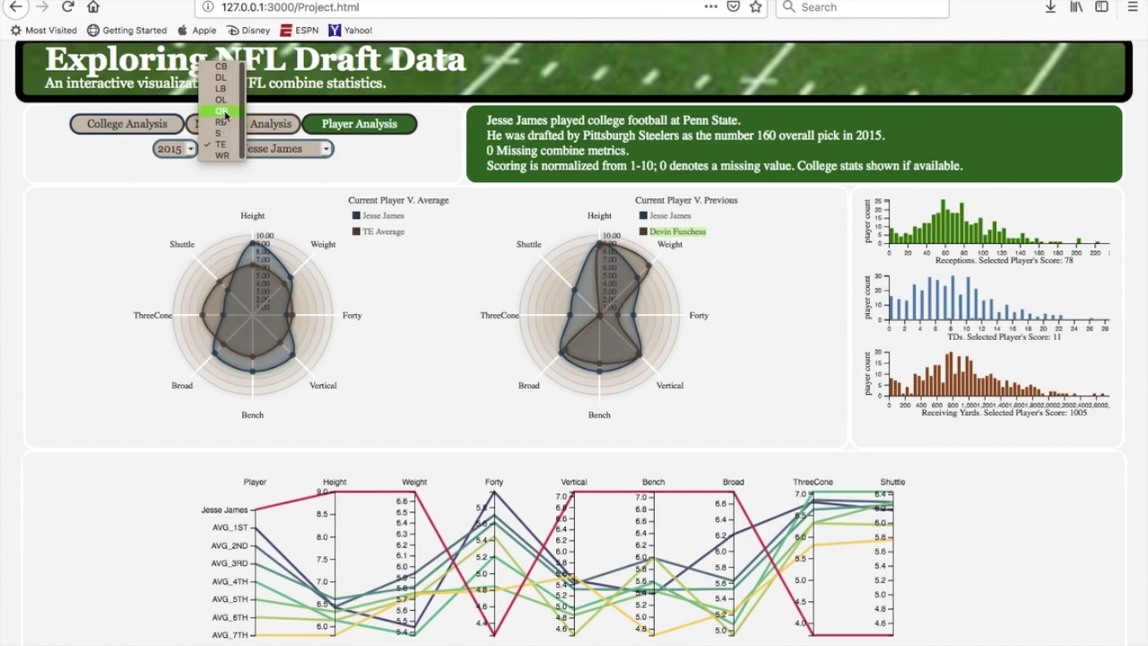
{"action": "left_click", "coordinate": [226, 111]}
{"action": "left_click", "coordinate": [309, 149]}
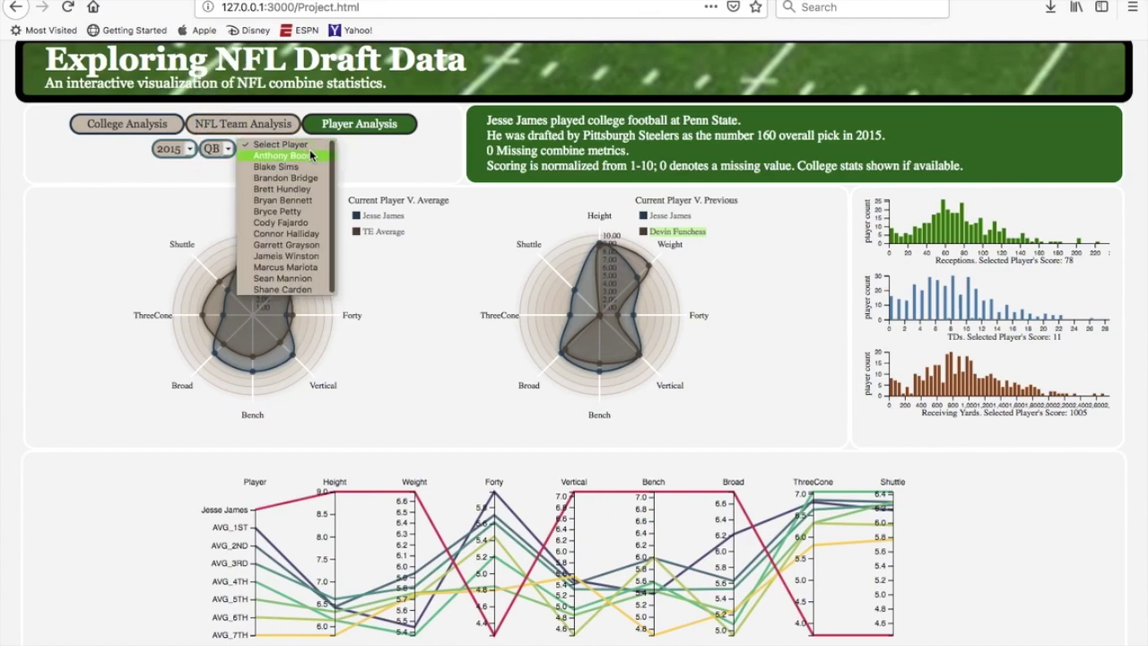
{"action": "left_click", "coordinate": [308, 189]}
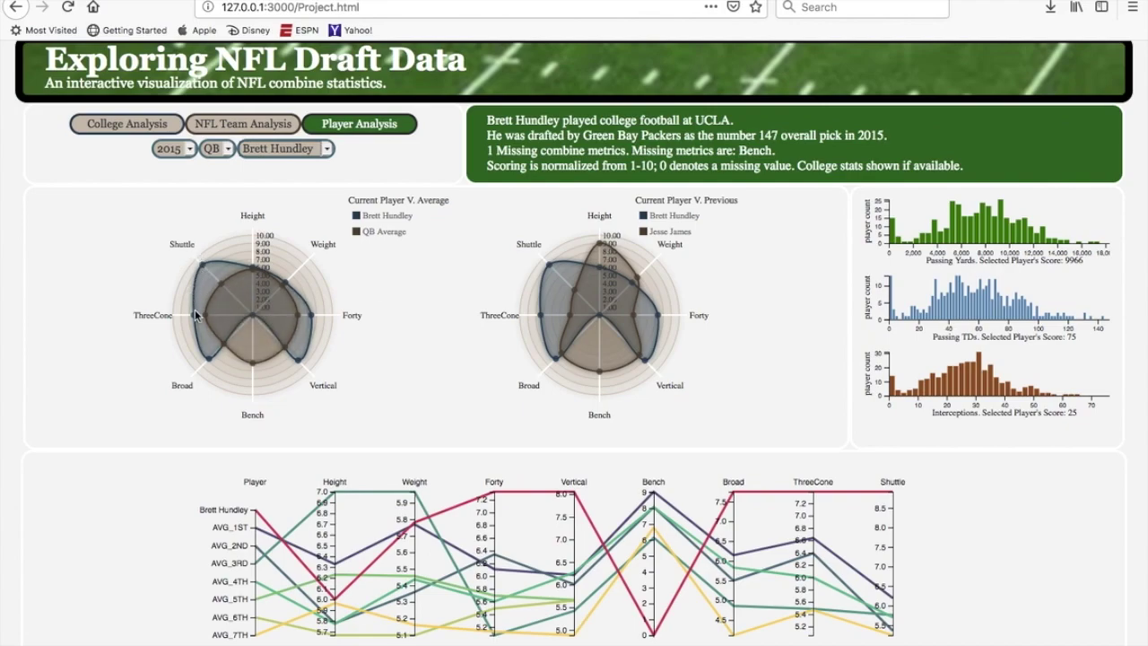
{"action": "mouse_move", "coordinate": [211, 362]}
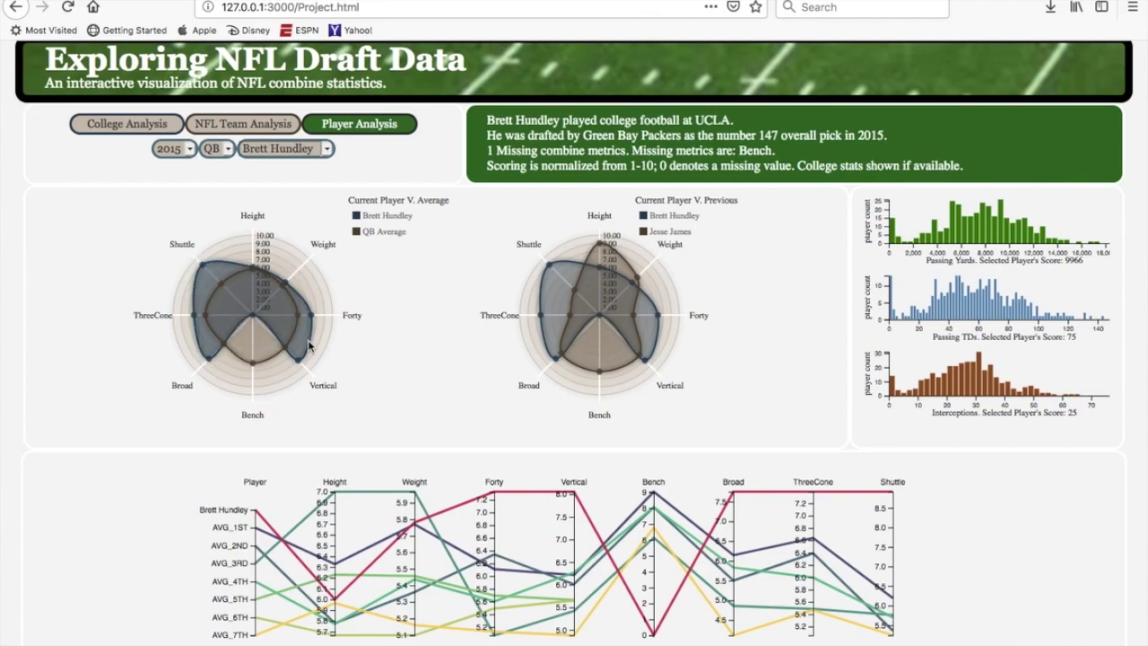